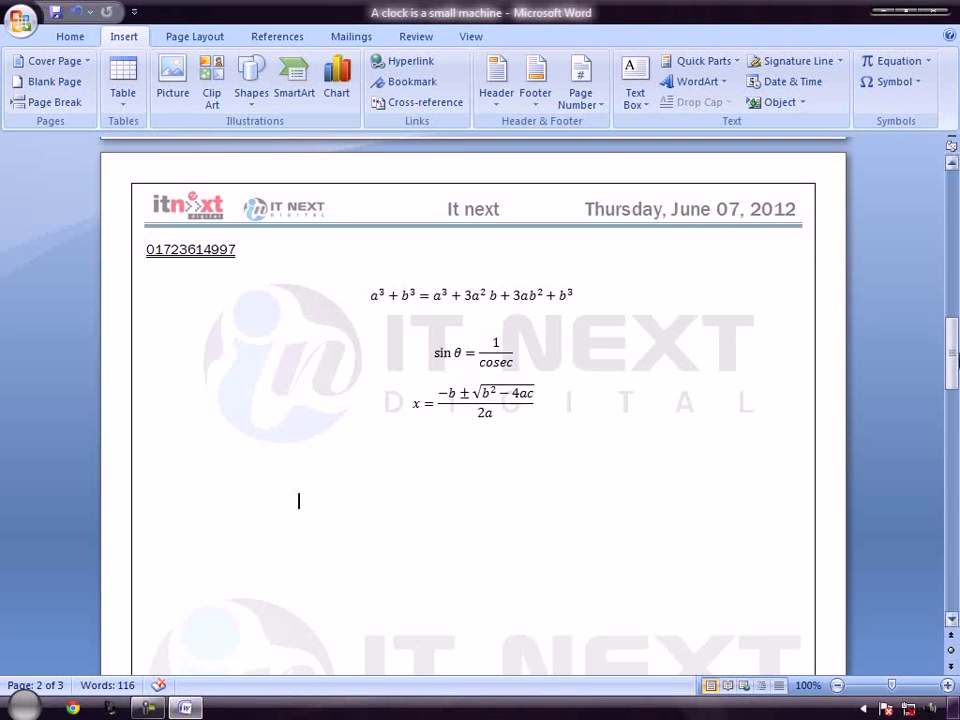
- Insert a trial equation on the blank line, then undo it
{"action": "mouse_move", "coordinate": [952, 355]}
{"action": "left_mouse_down"}
{"action": "mouse_move", "coordinate": [953, 385]}
{"action": "mouse_move", "coordinate": [953, 364]}
{"action": "left_mouse_up"}
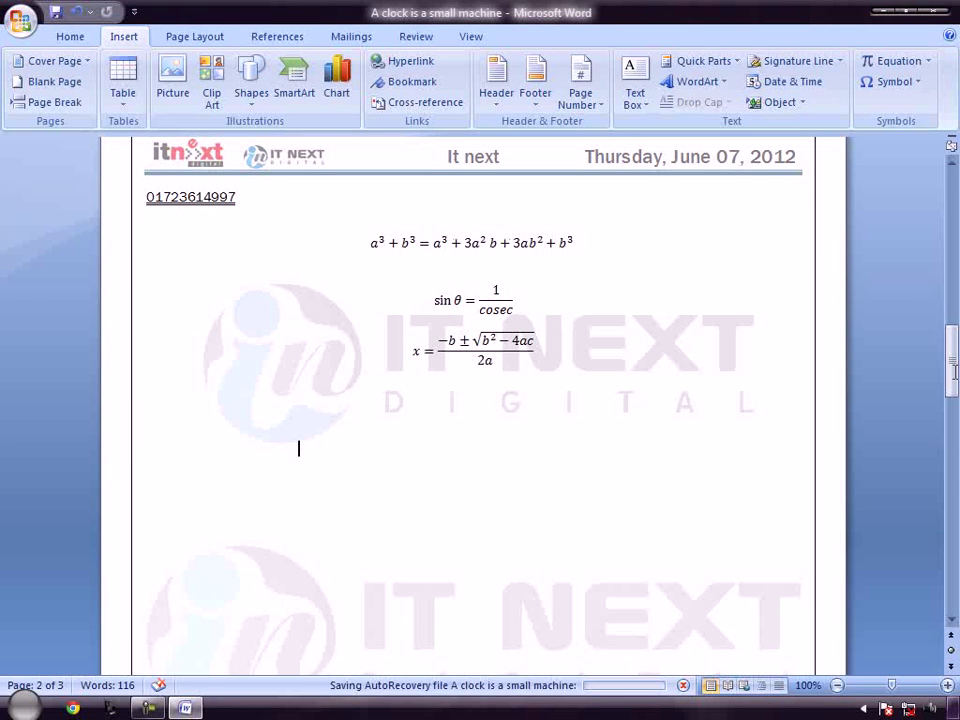
{"action": "left_click", "coordinate": [905, 61]}
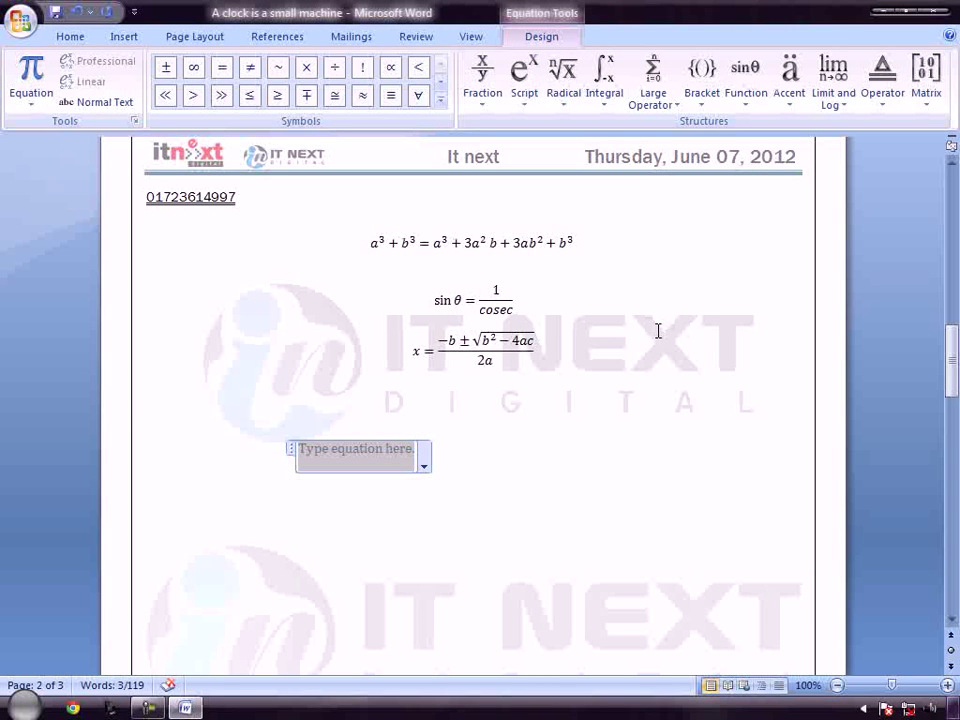
{"action": "key", "text": "ctrl+z"}
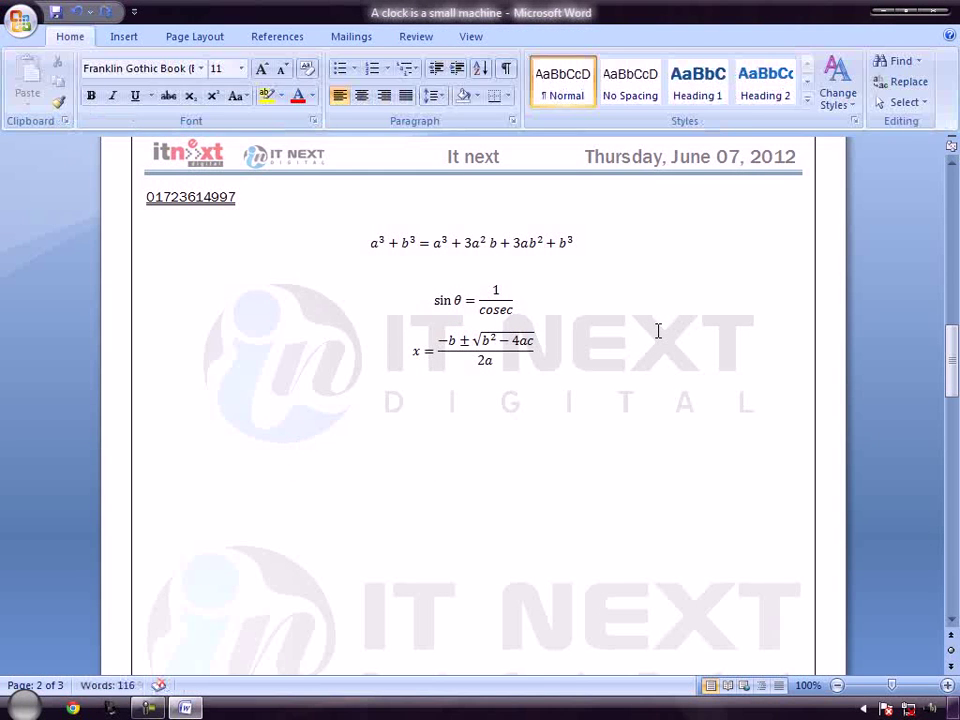
- Browse the built-in equation gallery from the Insert tab, then close it without choosing one
{"action": "left_click", "coordinate": [122, 38]}
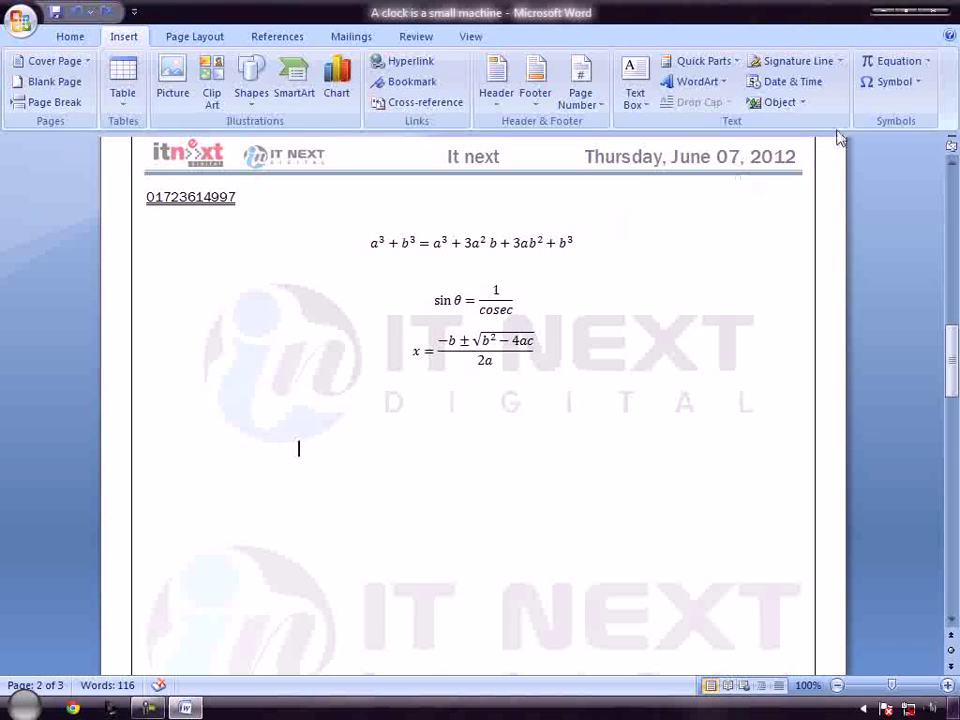
{"action": "left_click", "coordinate": [929, 62]}
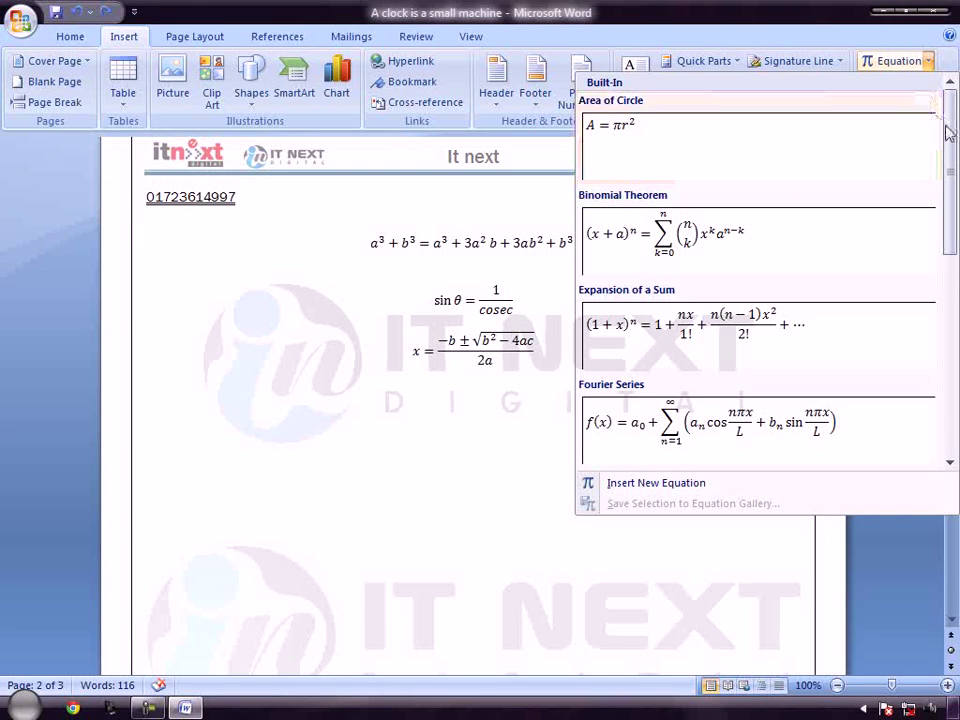
{"action": "mouse_move", "coordinate": [946, 130]}
{"action": "left_mouse_down"}
{"action": "mouse_move", "coordinate": [955, 215]}
{"action": "mouse_move", "coordinate": [945, 352]}
{"action": "left_mouse_up"}
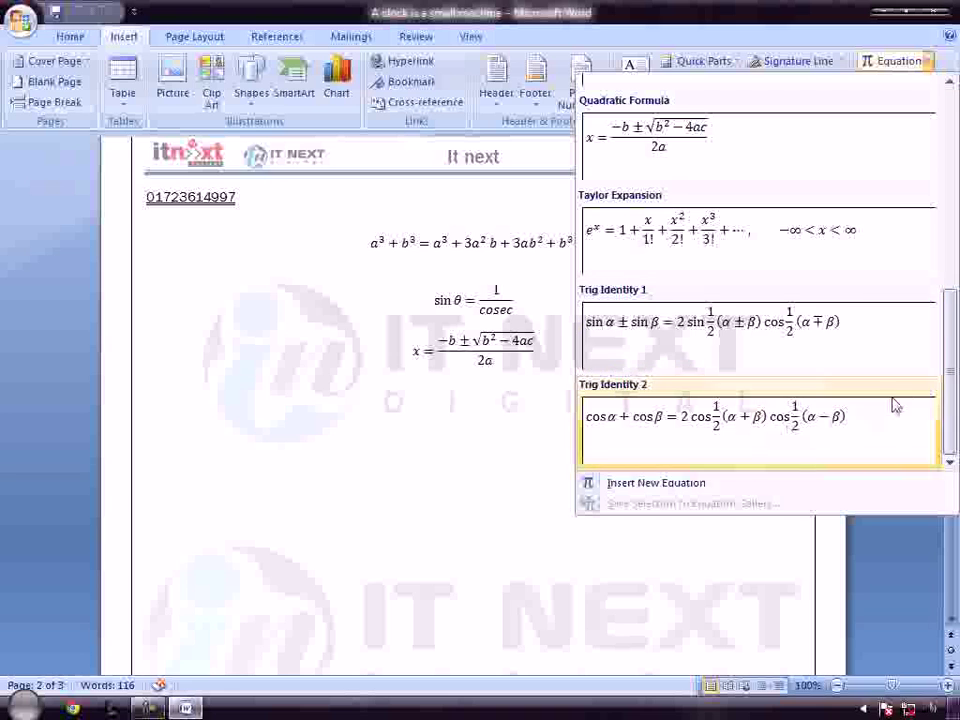
{"action": "left_click_drag", "start_coordinate": [948, 393], "coordinate": [955, 176]}
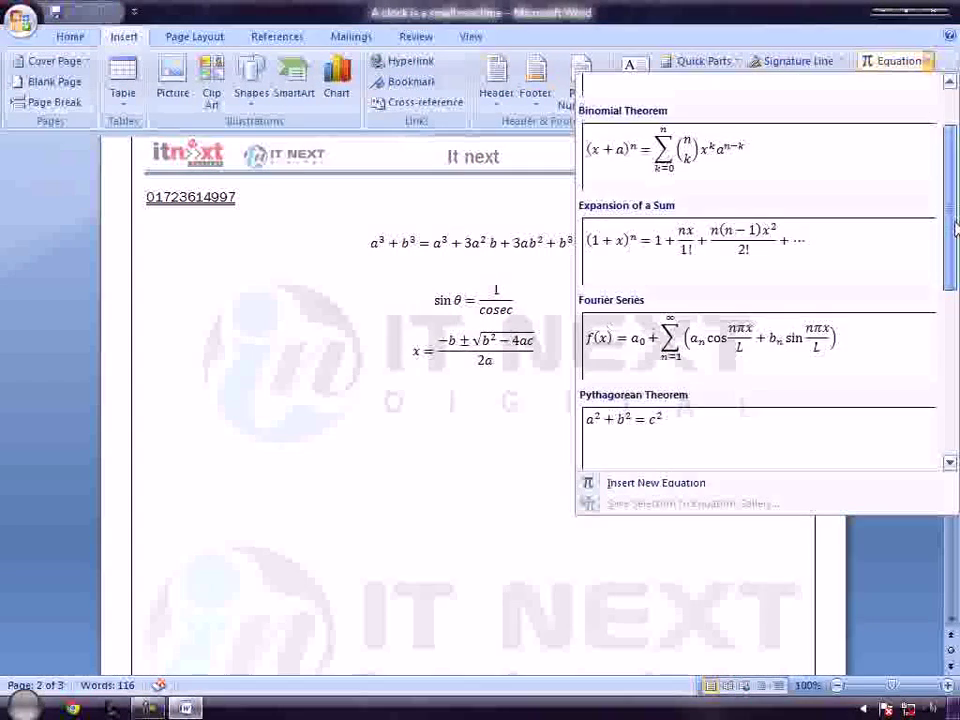
{"action": "left_click_drag", "start_coordinate": [955, 176], "coordinate": [955, 380]}
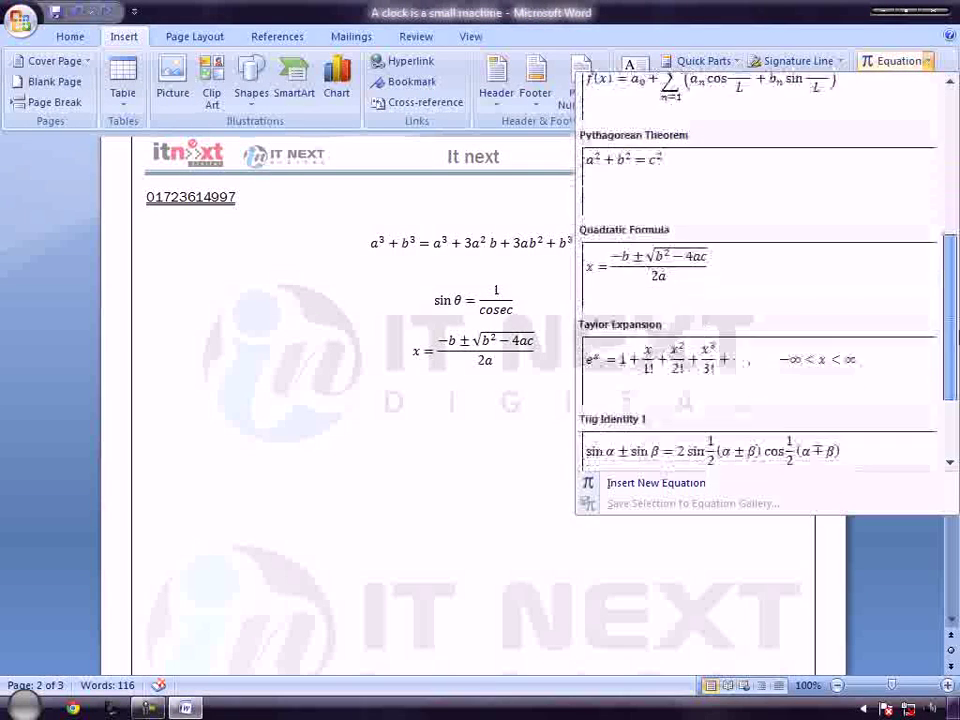
{"action": "left_click_drag", "start_coordinate": [955, 380], "coordinate": [955, 176]}
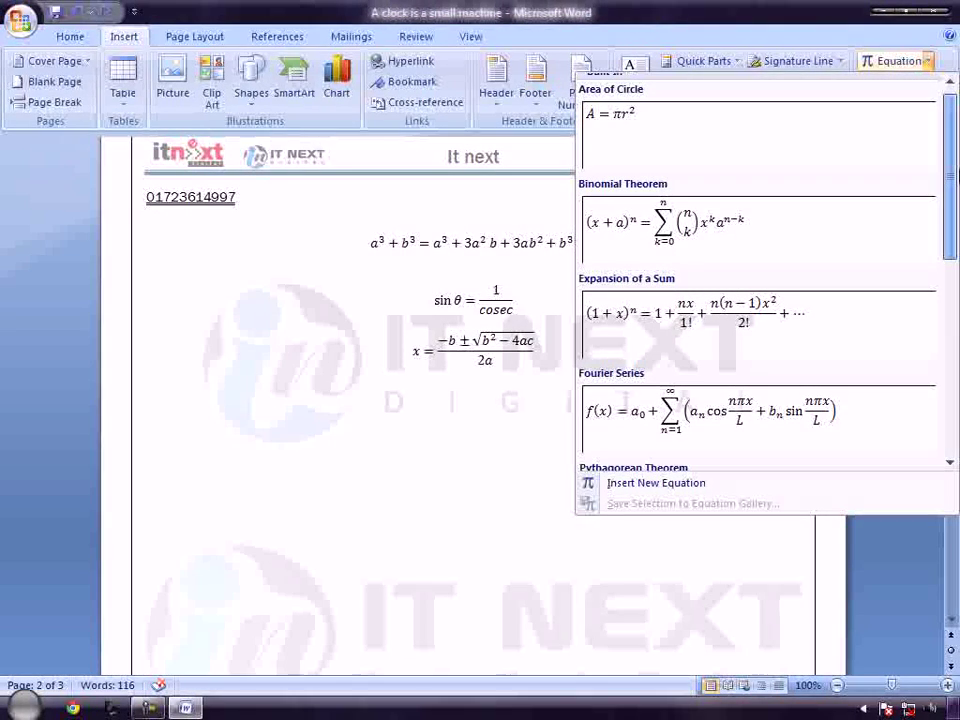
{"action": "left_click", "coordinate": [928, 62]}
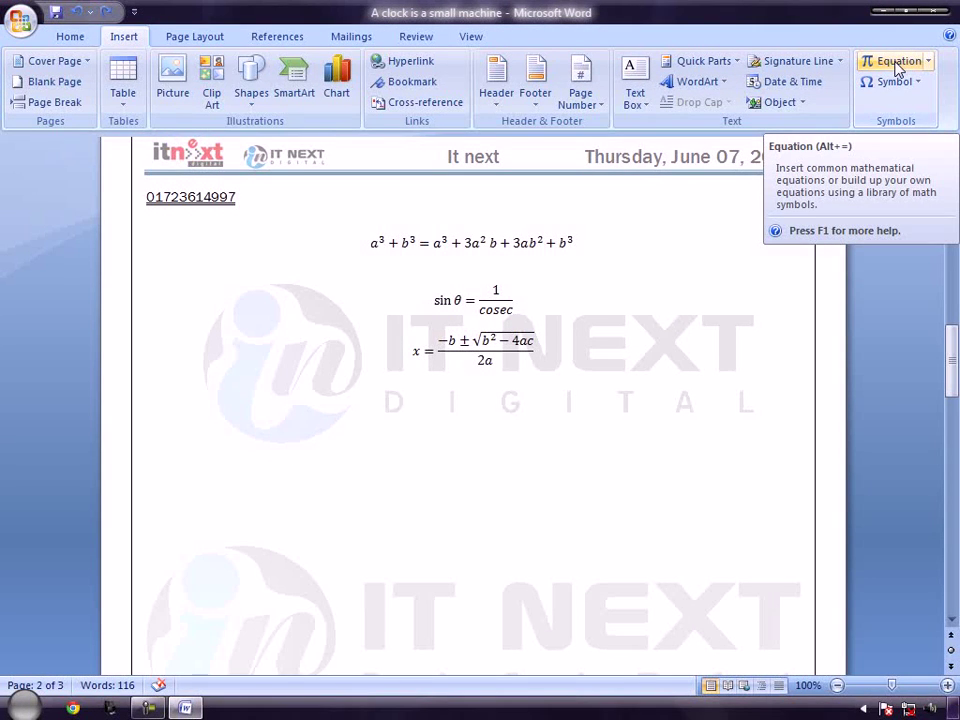
- Insert a new empty equation below the quadratic formula and glance at the gallery
{"action": "left_click", "coordinate": [895, 63]}
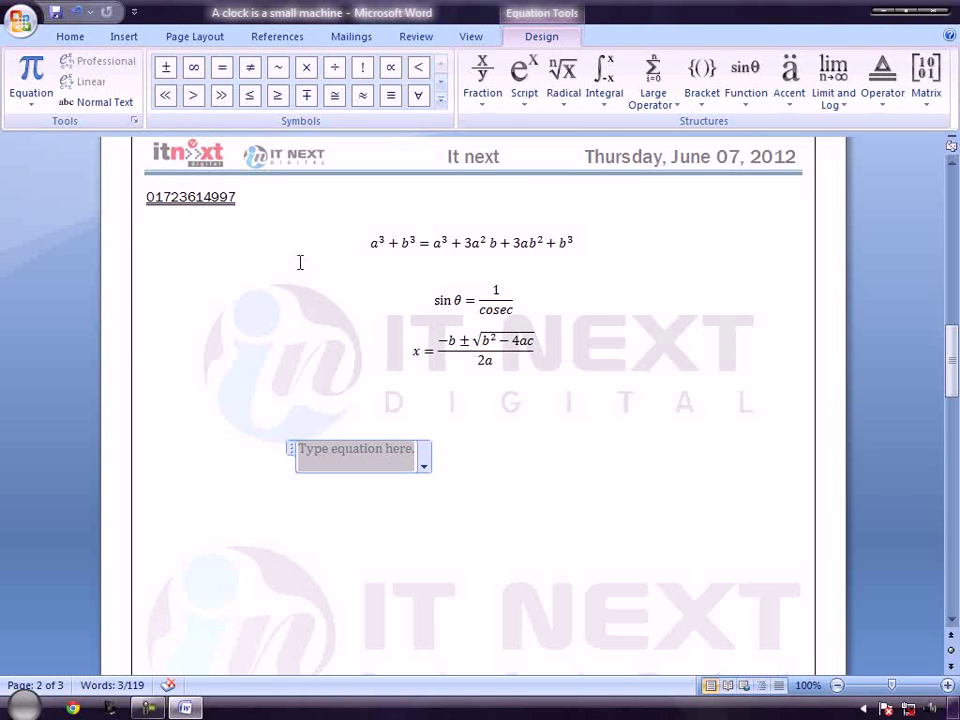
{"action": "left_click", "coordinate": [28, 95]}
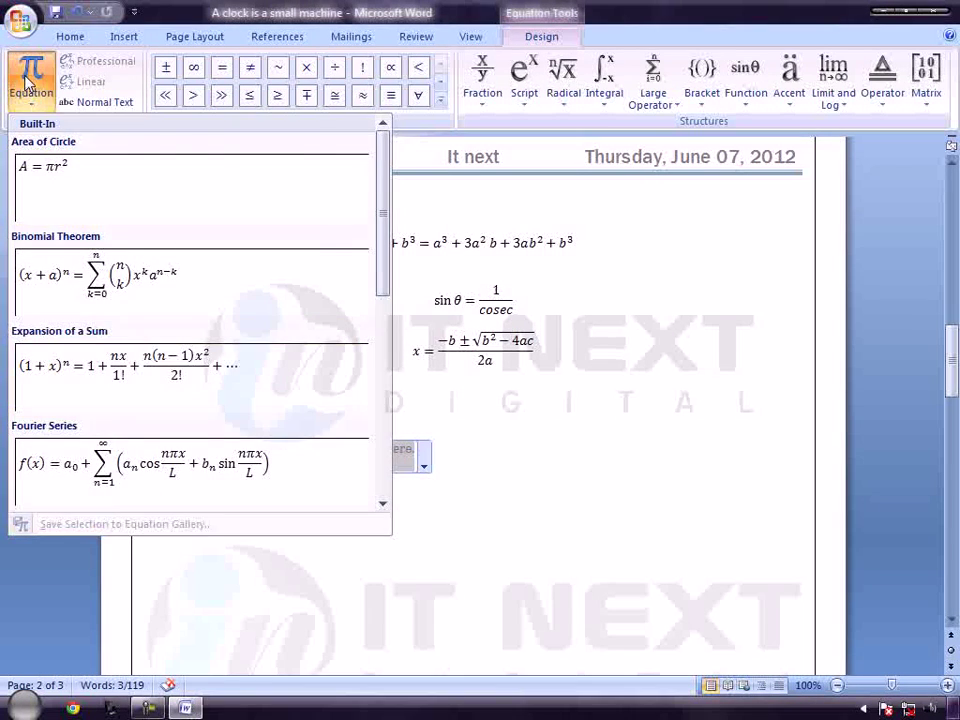
{"action": "left_click", "coordinate": [28, 82]}
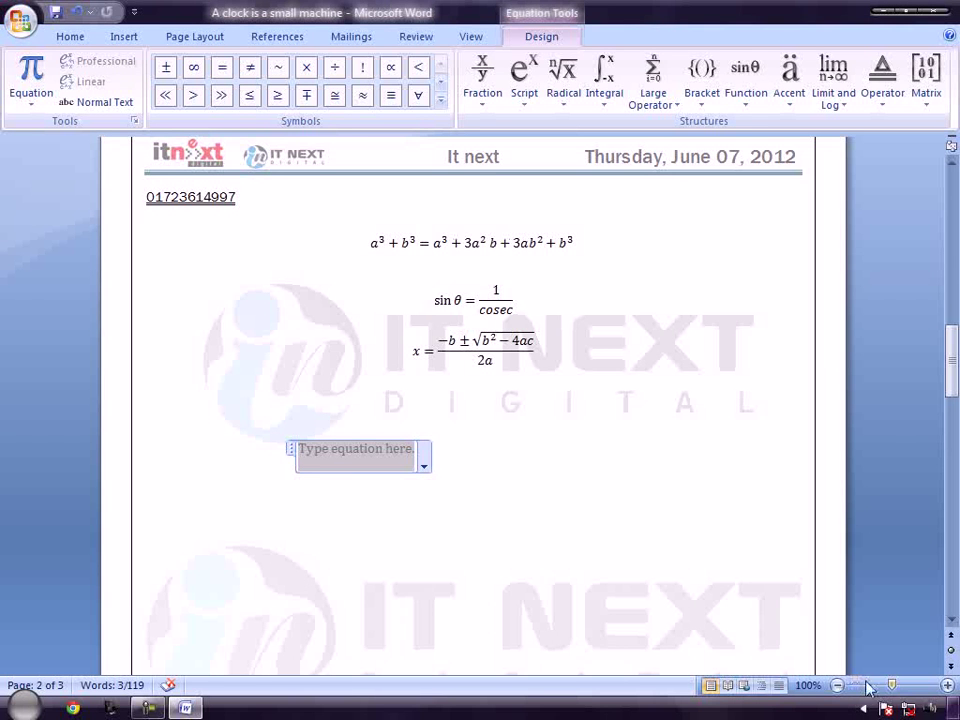
- Zoom to 156% and scroll to the empty equation, typing and removing a trial a3
{"action": "left_click_drag", "start_coordinate": [893, 688], "coordinate": [900, 690]}
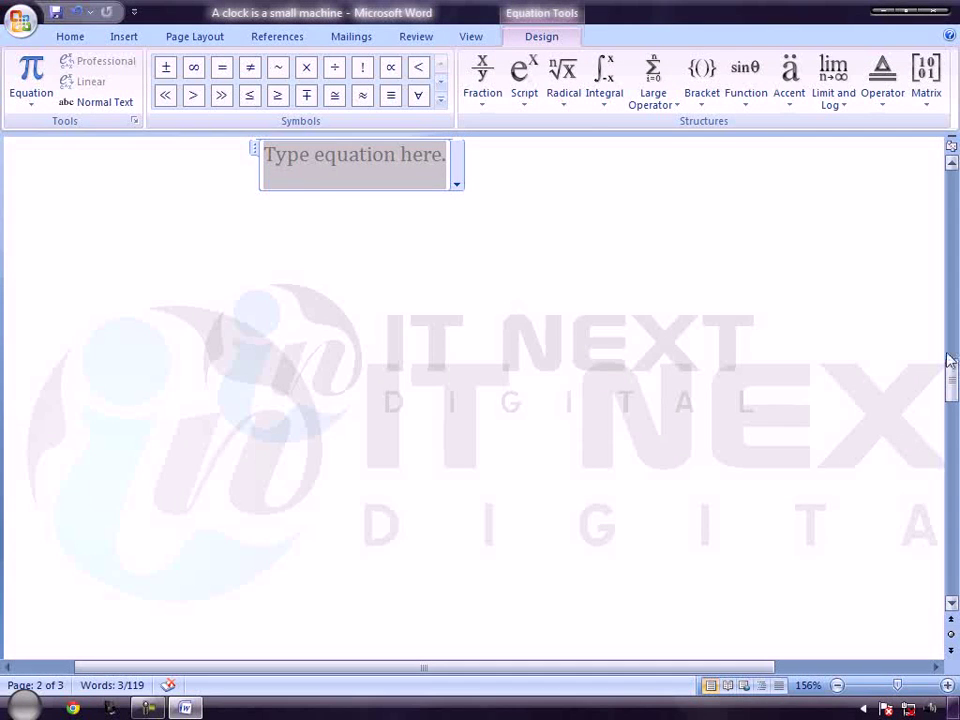
{"action": "left_click_drag", "start_coordinate": [953, 382], "coordinate": [955, 345]}
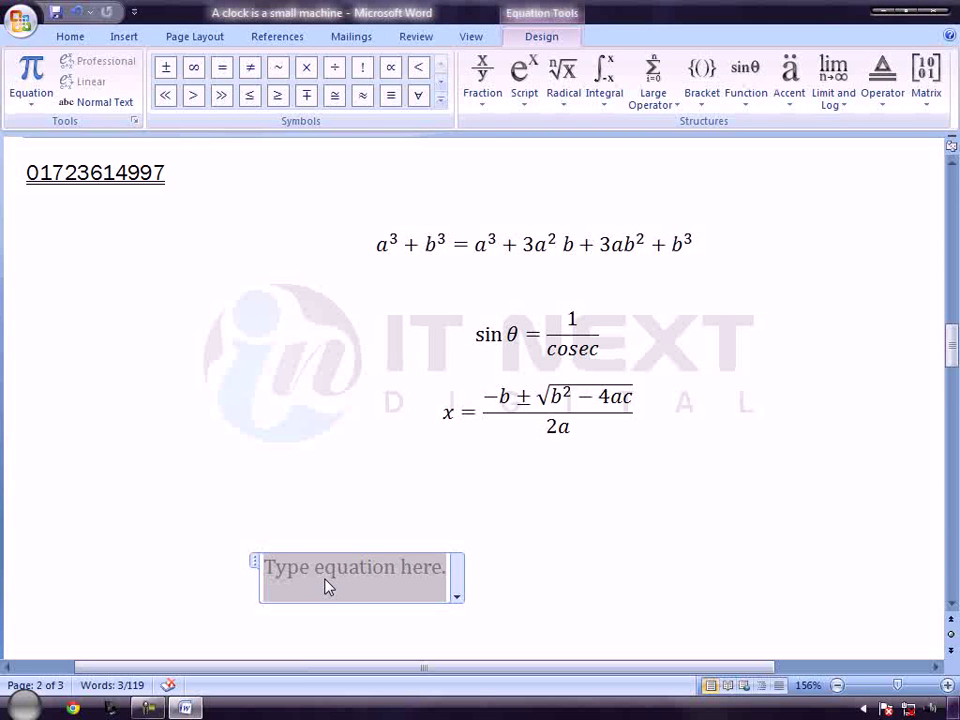
{"action": "type", "text": "a"}
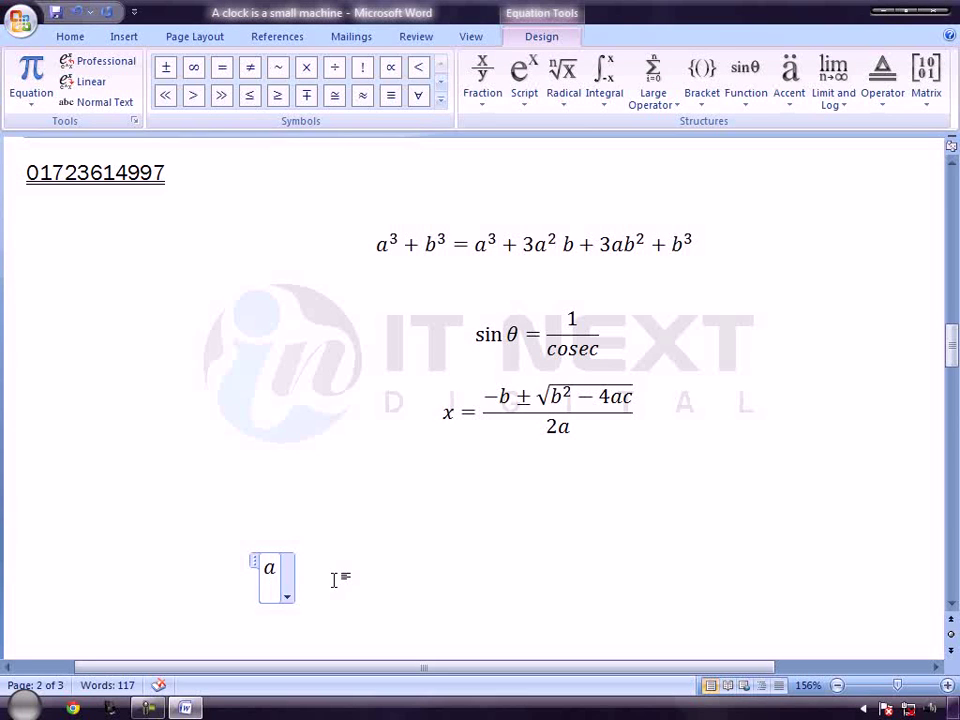
{"action": "type", "text": "3"}
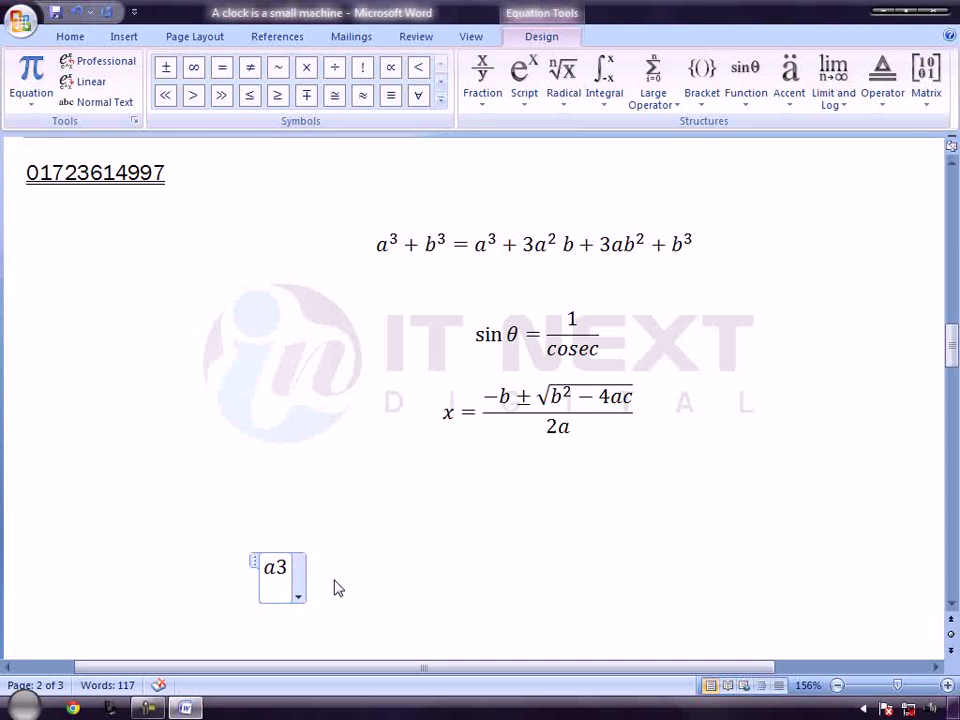
{"action": "key", "text": "BackSpace"}
{"action": "key", "text": "BackSpace"}
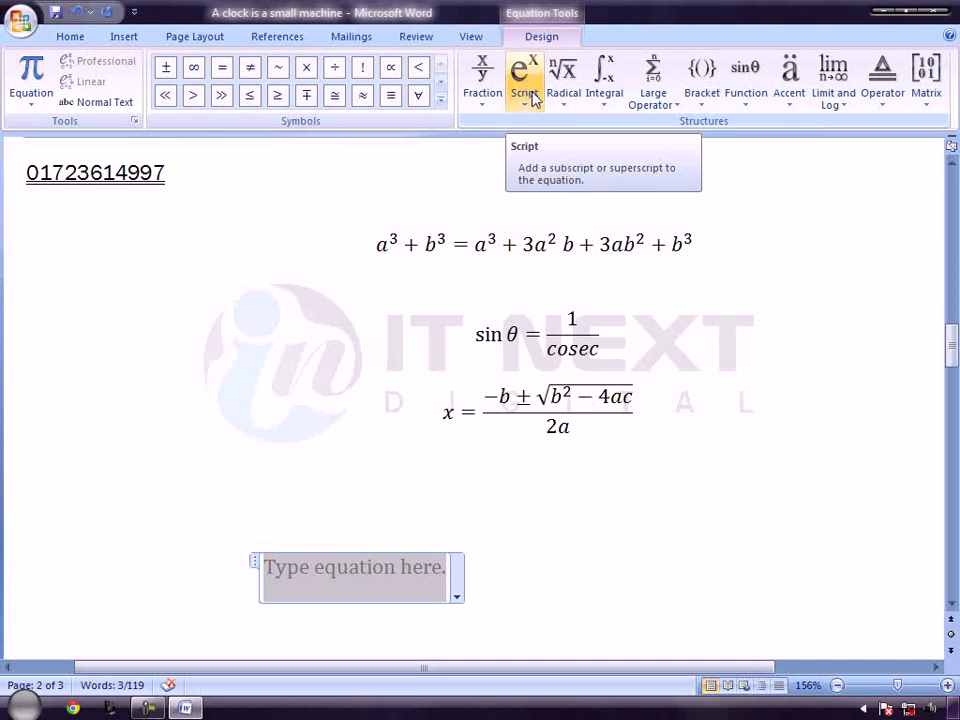
{"action": "left_click", "coordinate": [529, 93]}
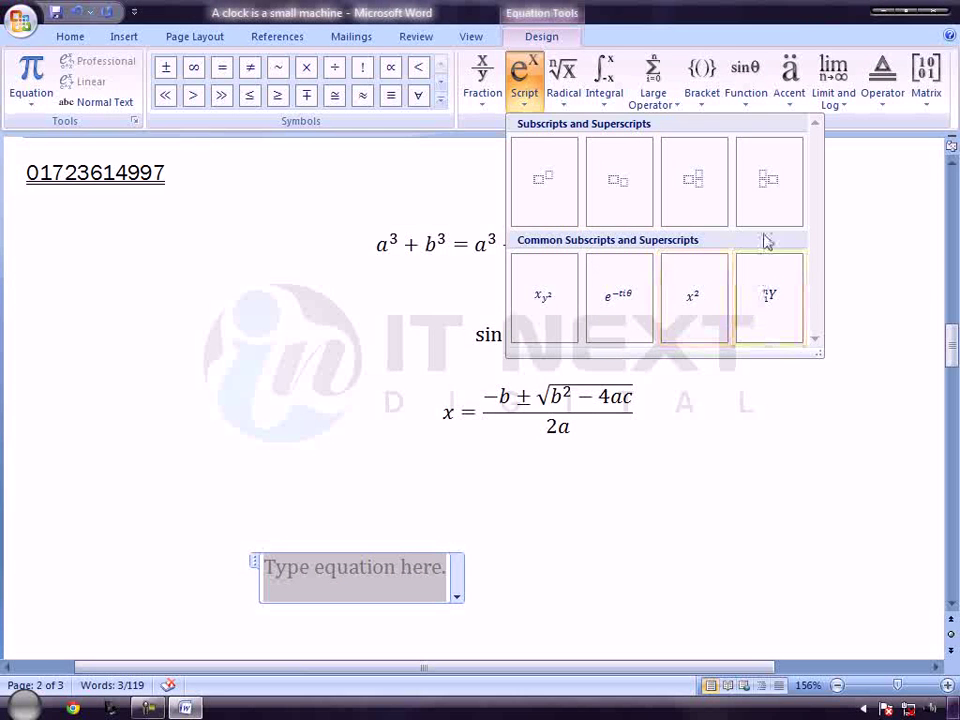
- Insert a superscript template with base a and exponent 3 as the first term, a³
{"action": "left_click", "coordinate": [537, 199]}
{"action": "left_click", "coordinate": [296, 566]}
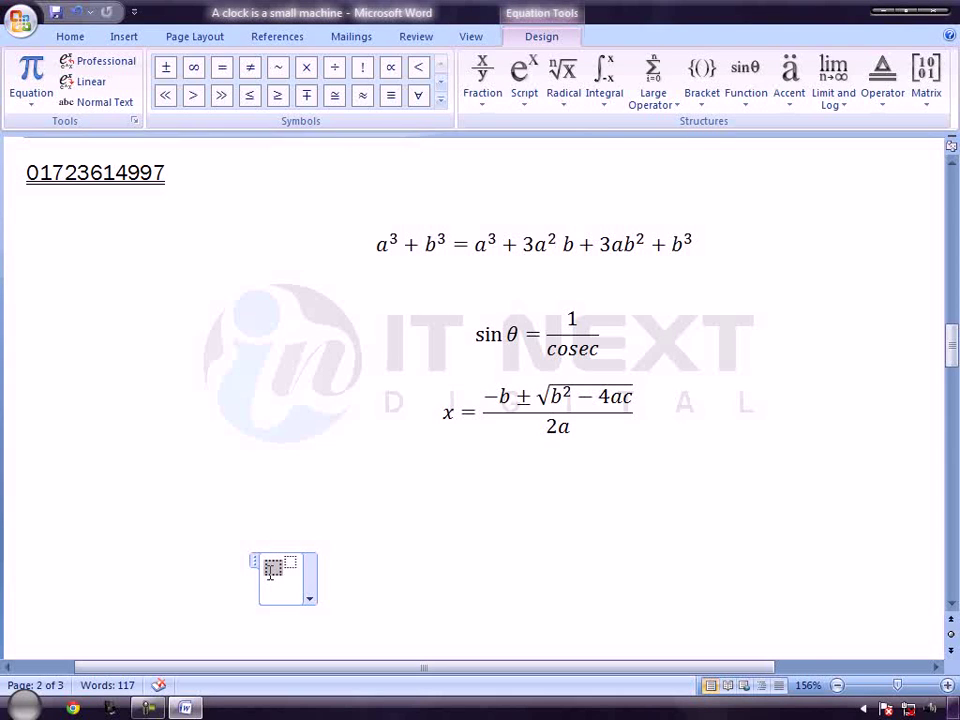
{"action": "left_click", "coordinate": [270, 570]}
{"action": "type", "text": "a"}
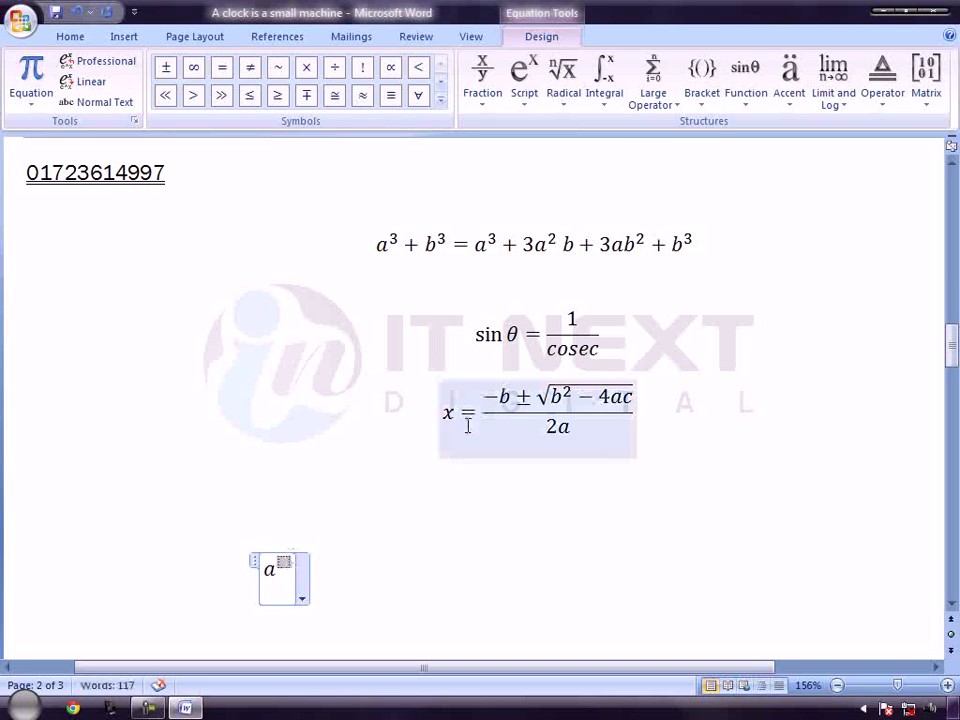
{"action": "type", "text": "3"}
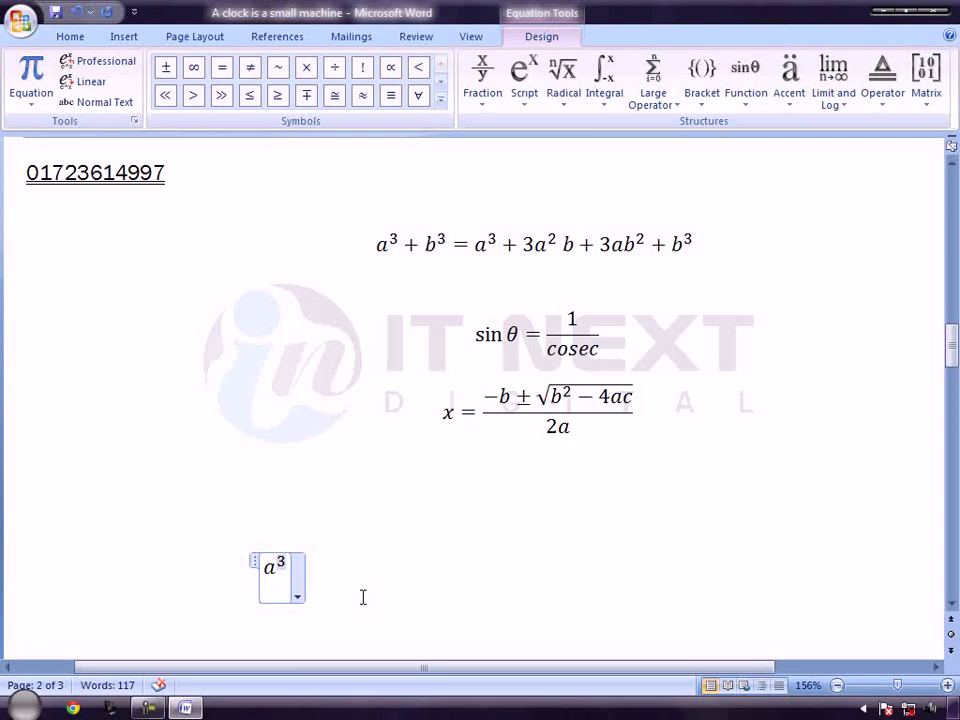
{"action": "type", "text": "+"}
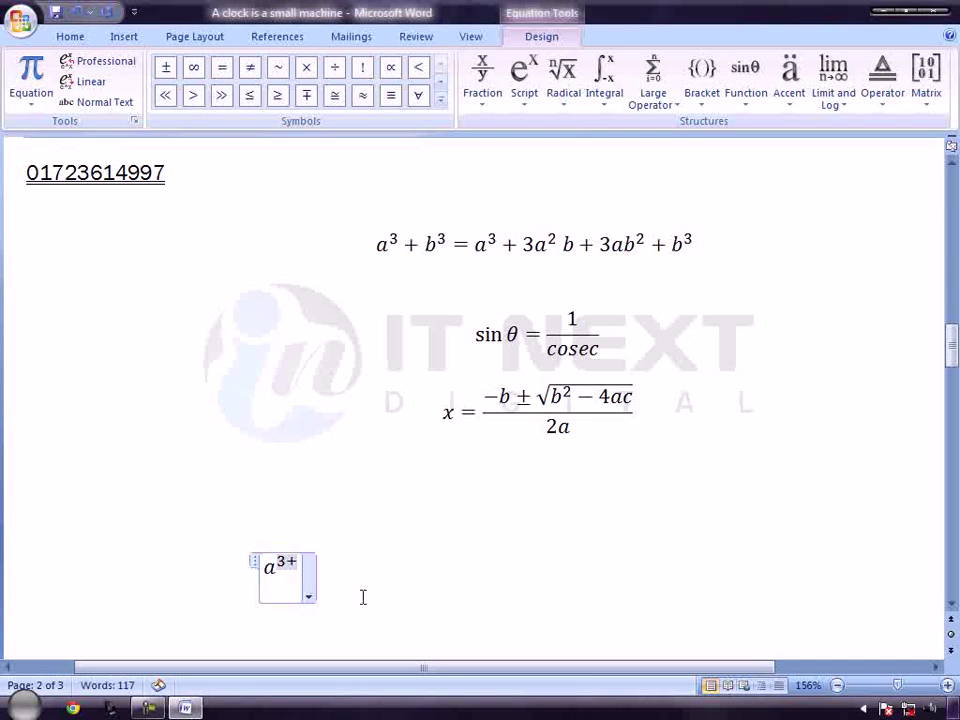
{"action": "key", "text": "BackSpace"}
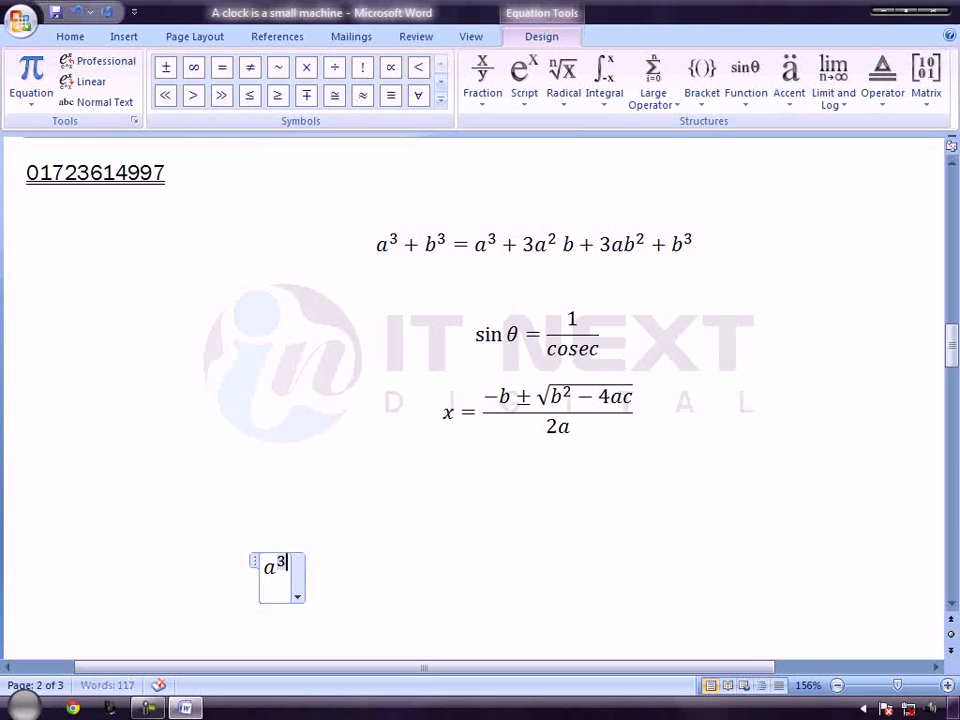
{"action": "mouse_move", "coordinate": [524, 80]}
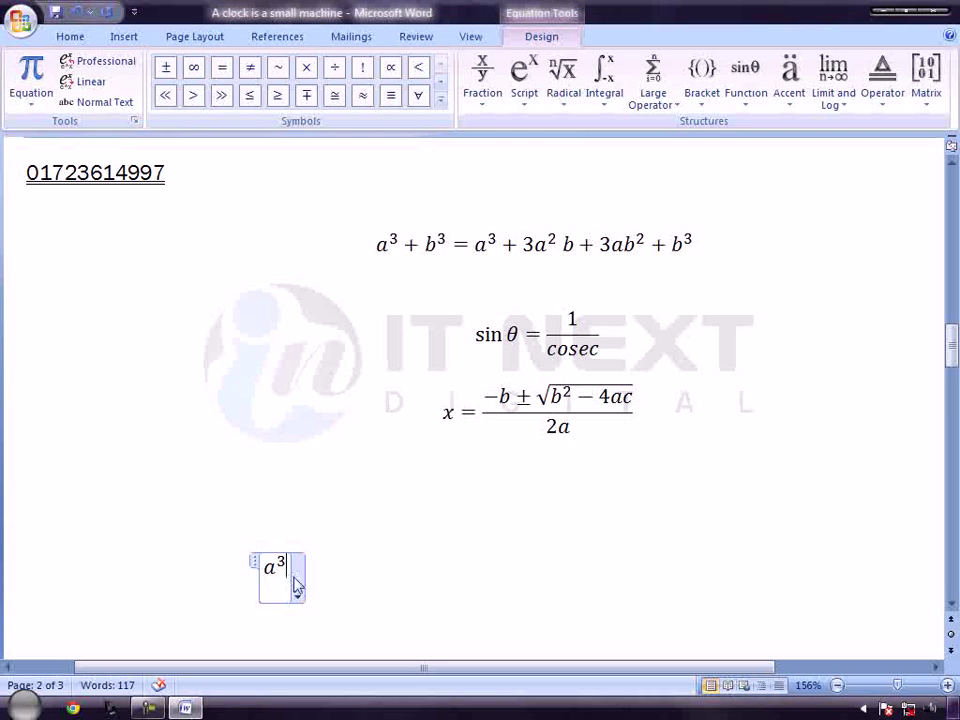
- Add a superscripted b³ after a³ with a plus sign between, giving a³+b³
{"action": "left_click", "coordinate": [520, 80]}
{"action": "left_click", "coordinate": [544, 165]}
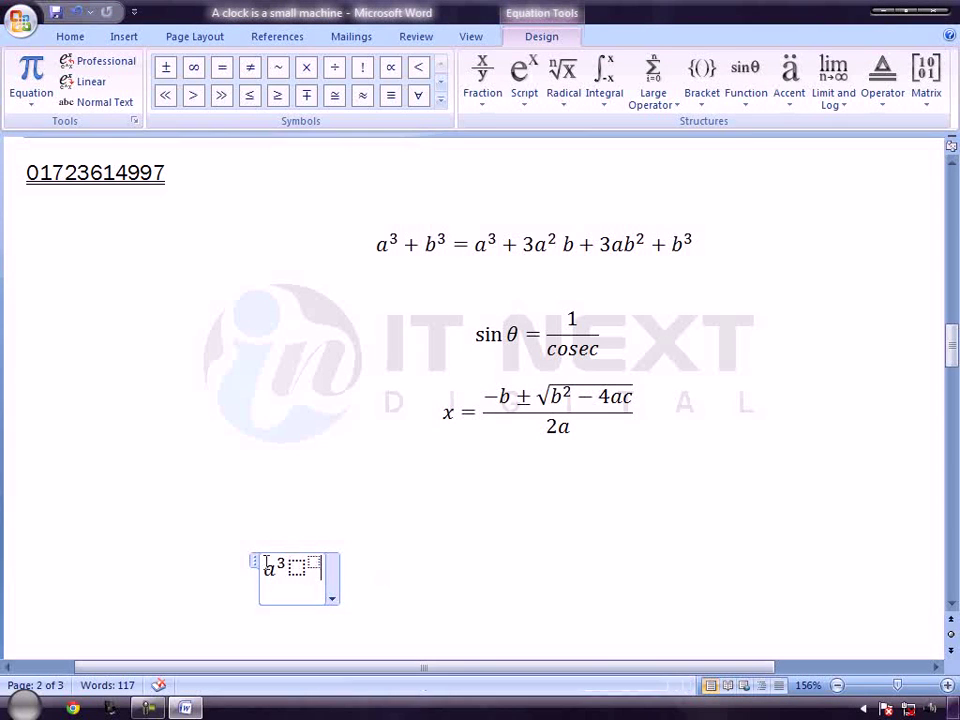
{"action": "left_click", "coordinate": [297, 570]}
{"action": "type", "text": "b"}
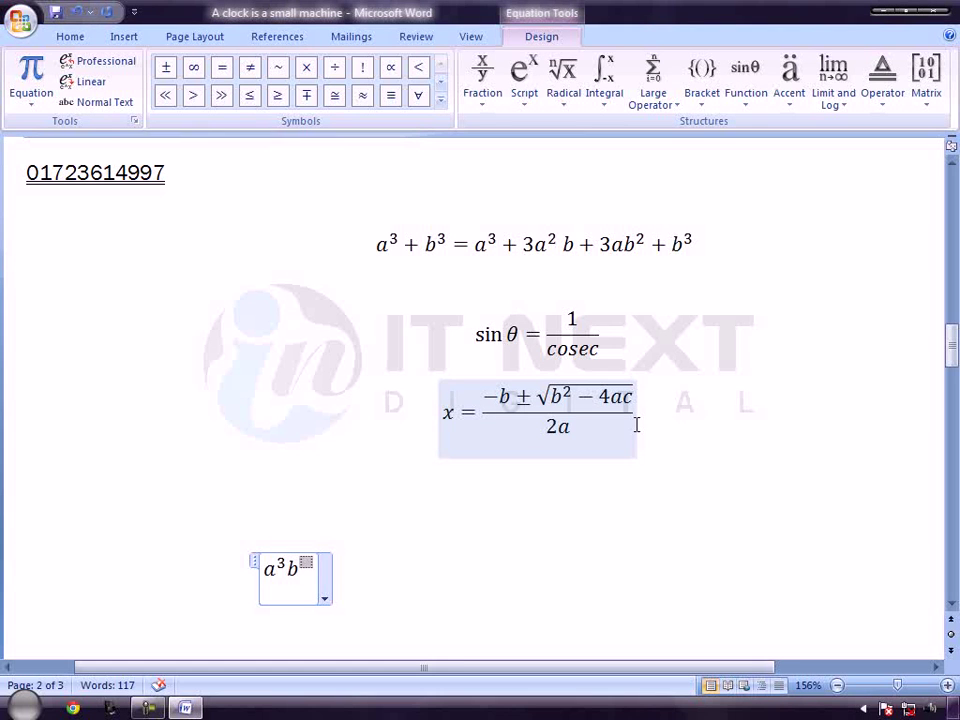
{"action": "type", "text": "3"}
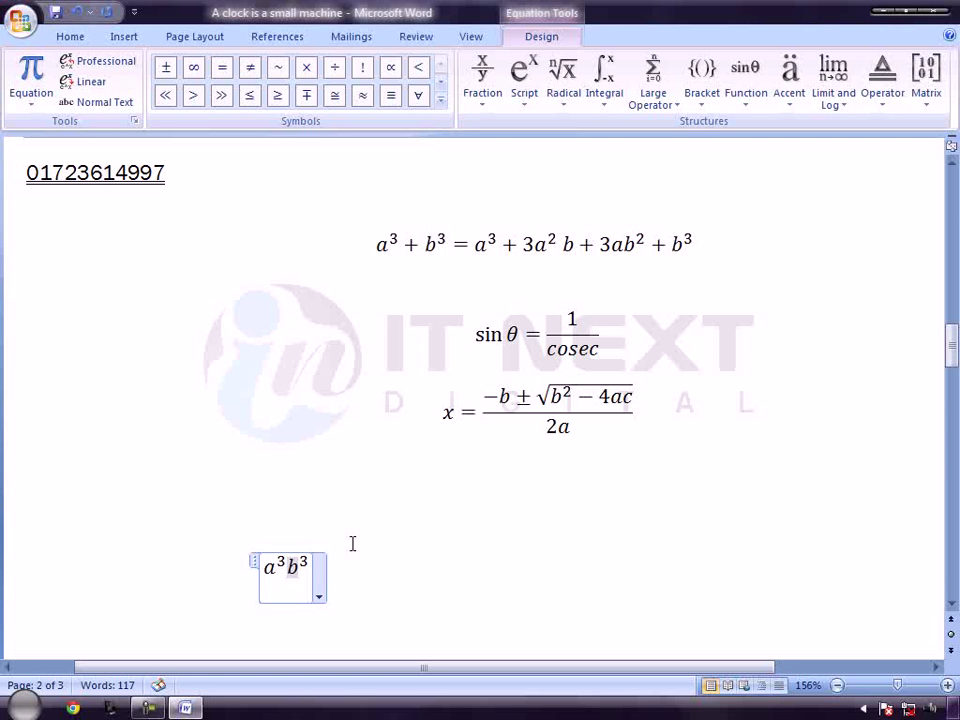
{"action": "key", "text": "Left"}
{"action": "type", "text": "+"}
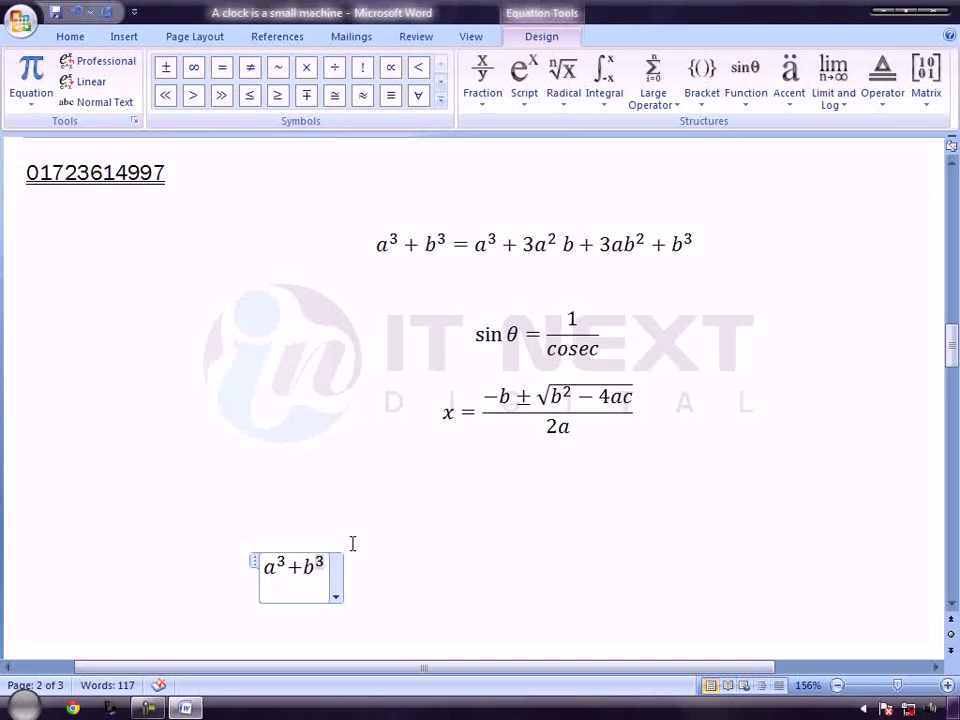
{"action": "key", "text": "Right"}
{"action": "key", "text": "Right"}
{"action": "left_click", "coordinate": [352, 543]}
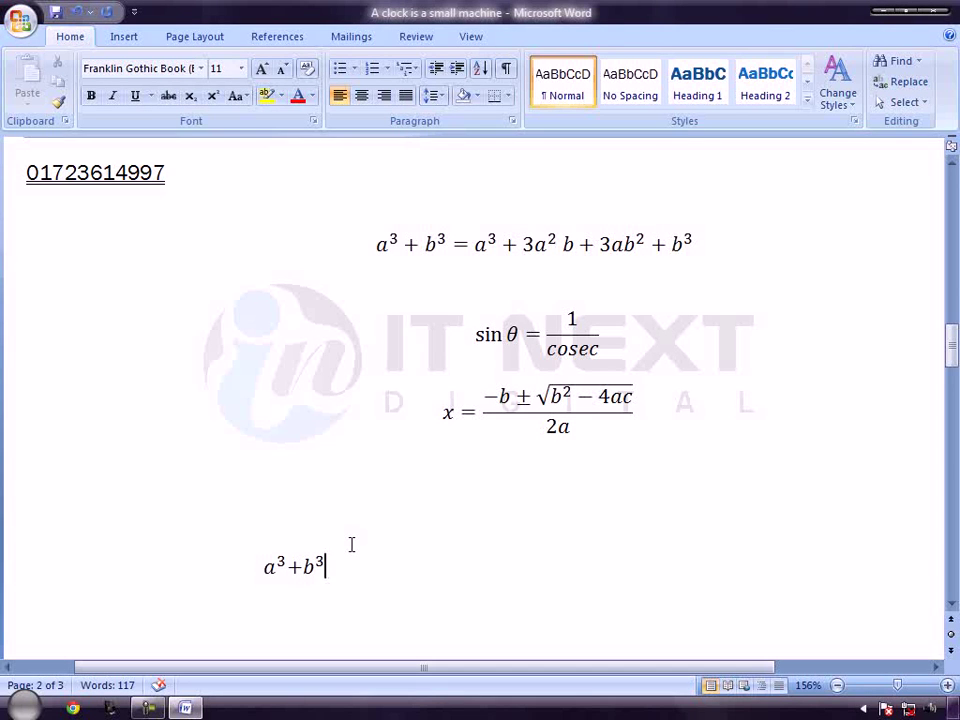
- Reopen the a³+b³ equation and append an equals sign from the Design symbols
{"action": "left_click", "coordinate": [122, 40]}
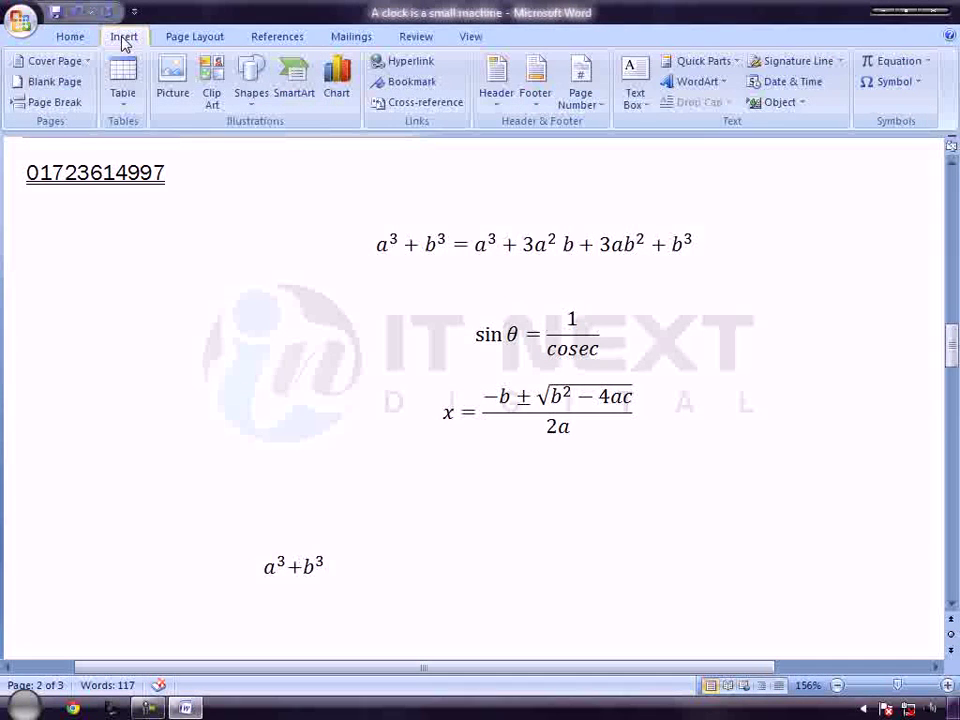
{"action": "left_click", "coordinate": [322, 567]}
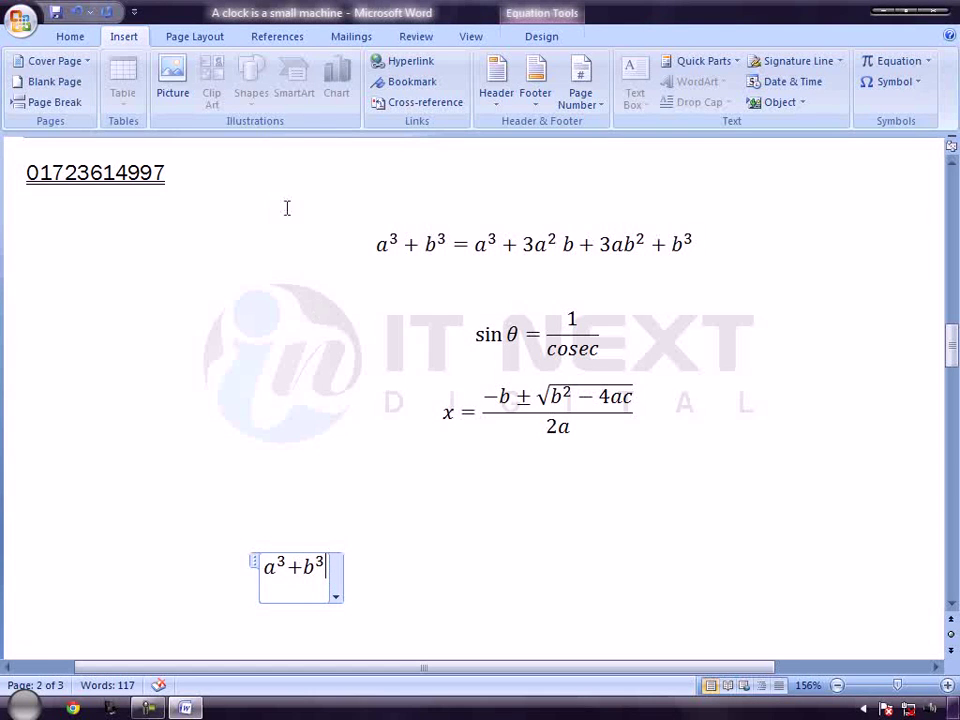
{"action": "left_click", "coordinate": [522, 42]}
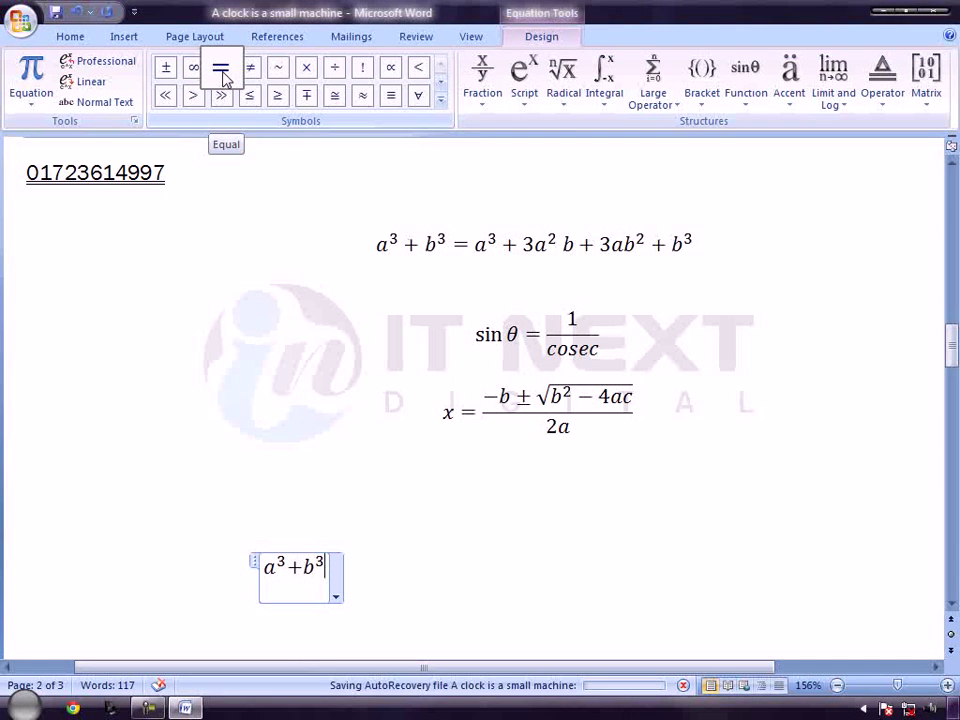
{"action": "left_click", "coordinate": [221, 70]}
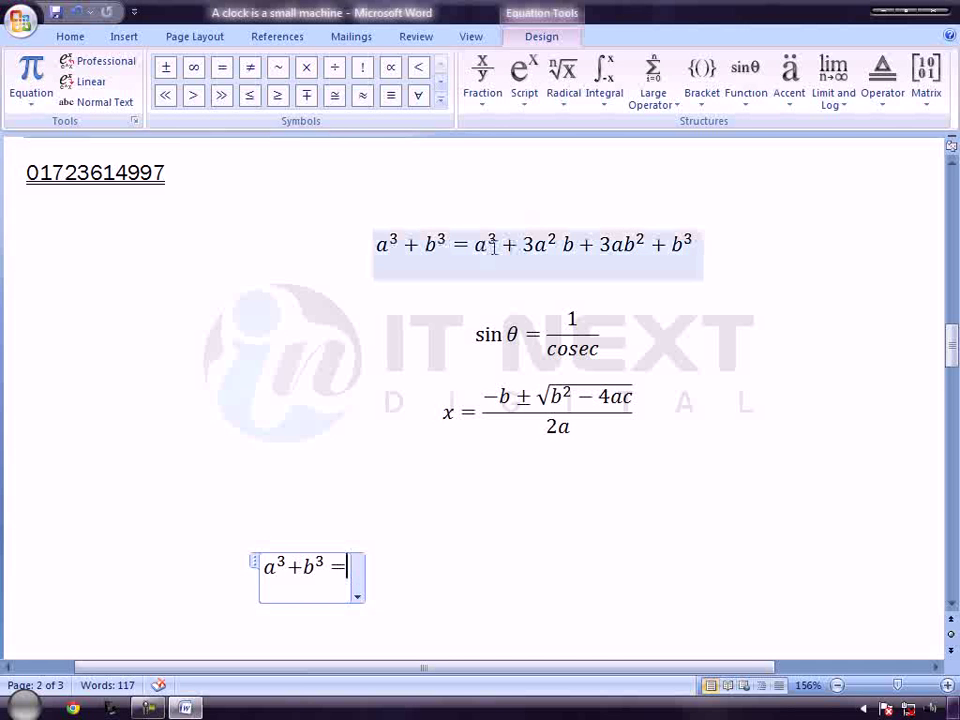
- Add a superscripted a³ after the equals sign, followed by + 3
{"action": "left_click", "coordinate": [522, 80]}
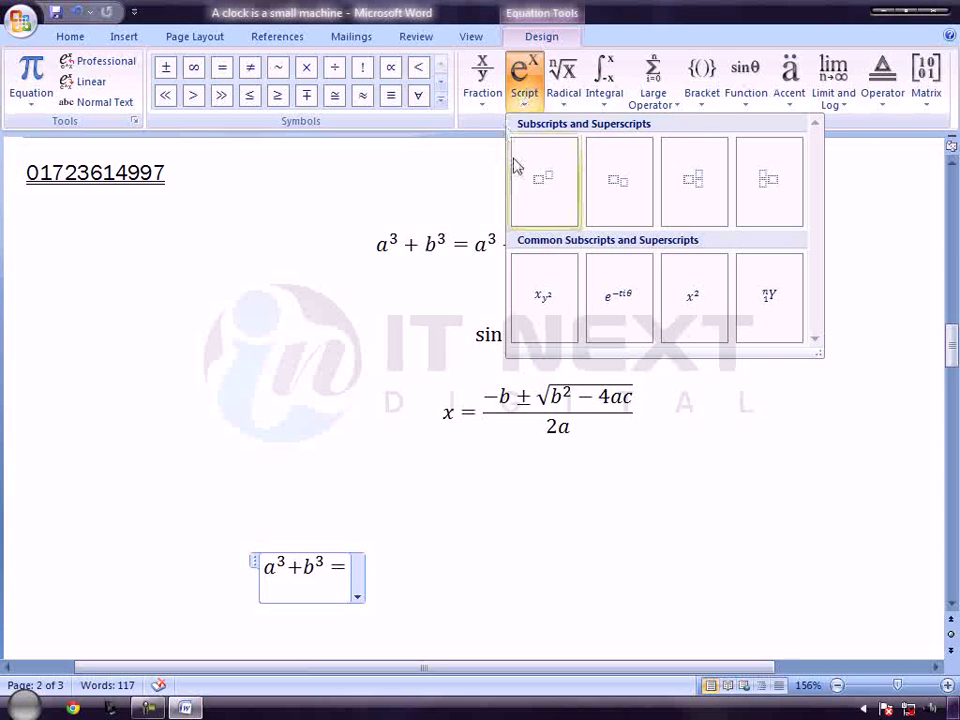
{"action": "left_click", "coordinate": [541, 182]}
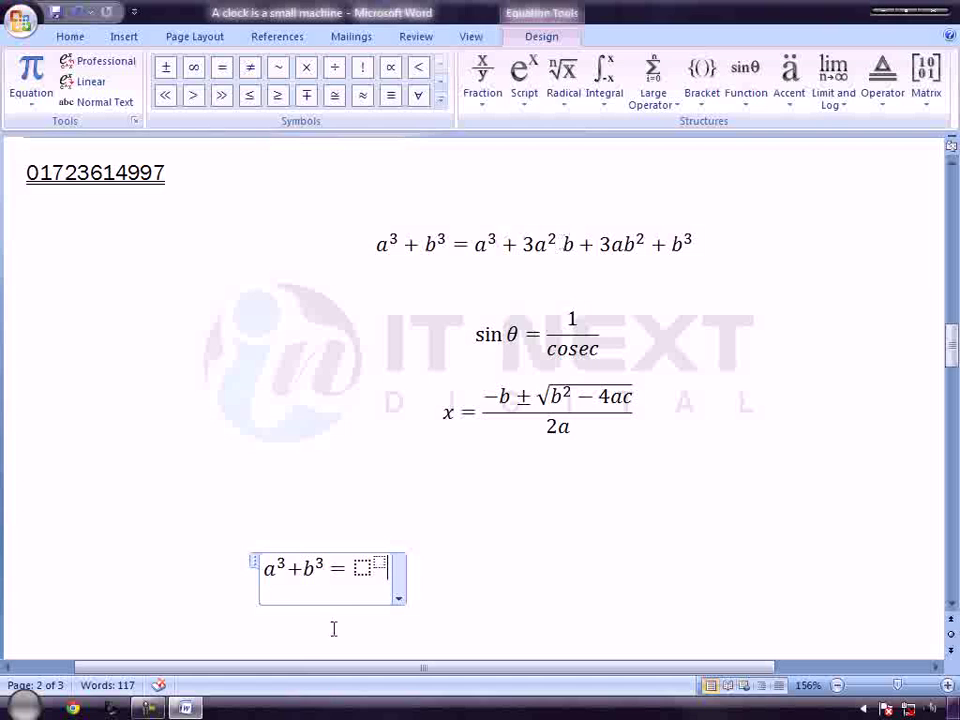
{"action": "left_click", "coordinate": [362, 568]}
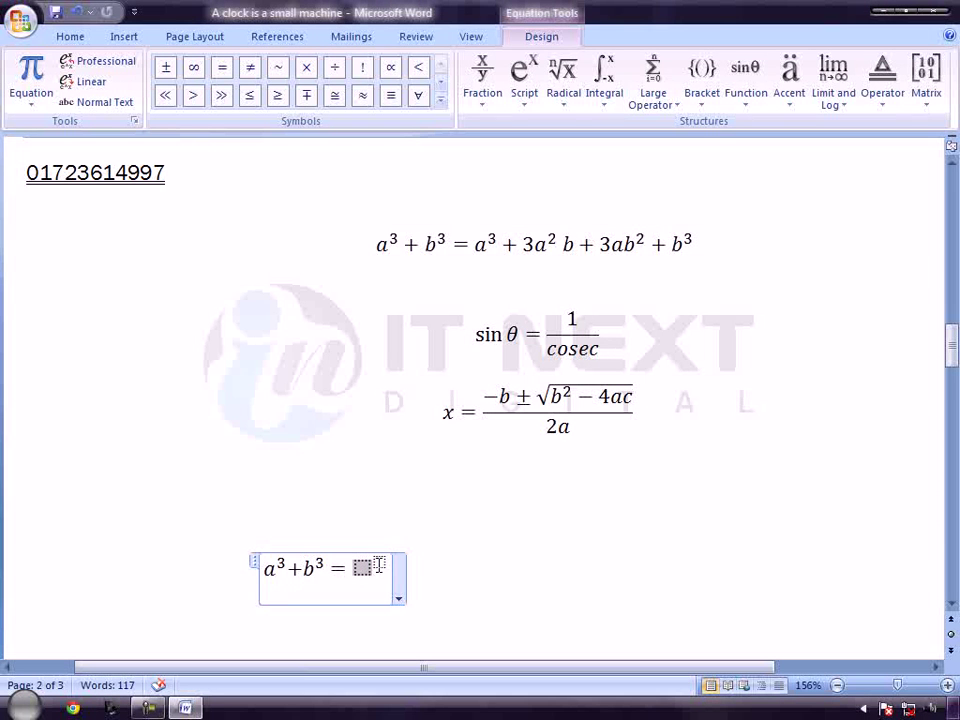
{"action": "type", "text": "a"}
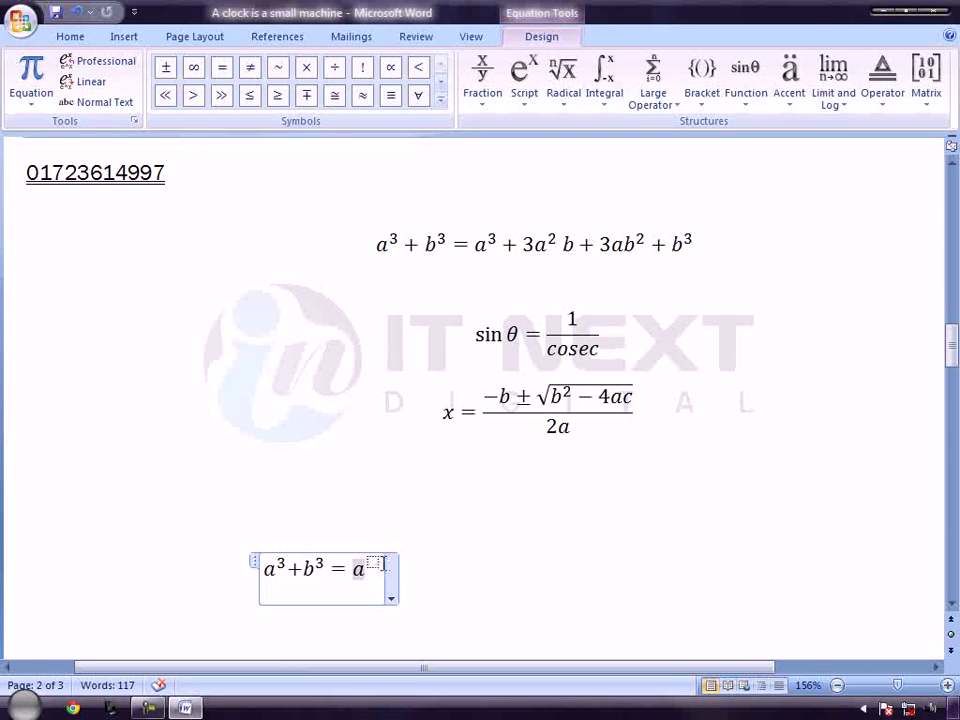
{"action": "left_click", "coordinate": [372, 563]}
{"action": "type", "text": "3"}
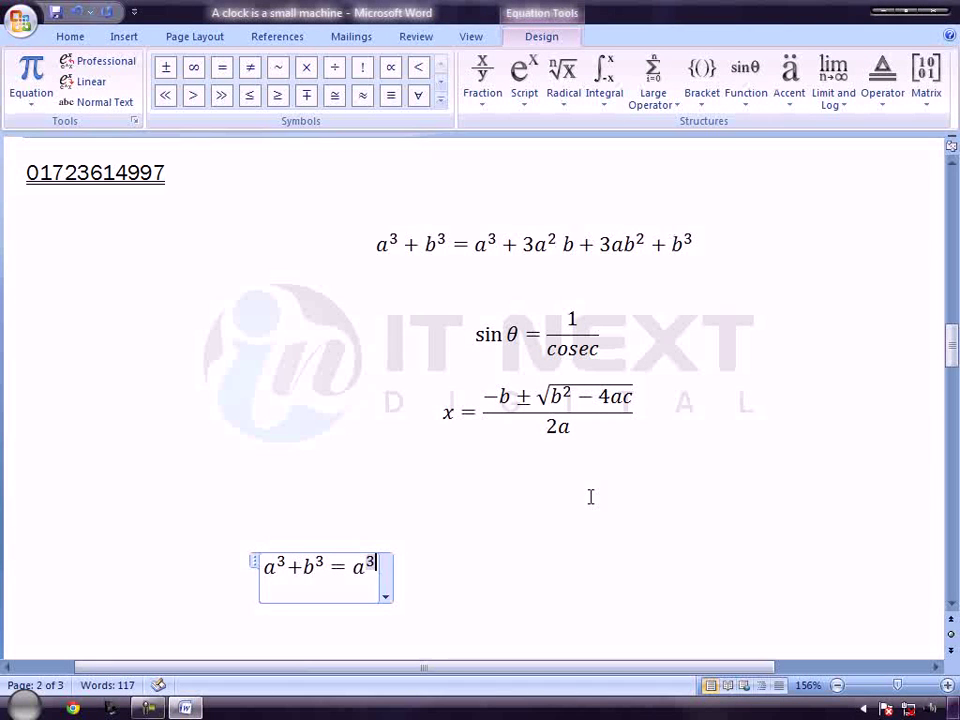
{"action": "left_click", "coordinate": [379, 564]}
{"action": "key", "text": "Right"}
{"action": "type", "text": "+ "}
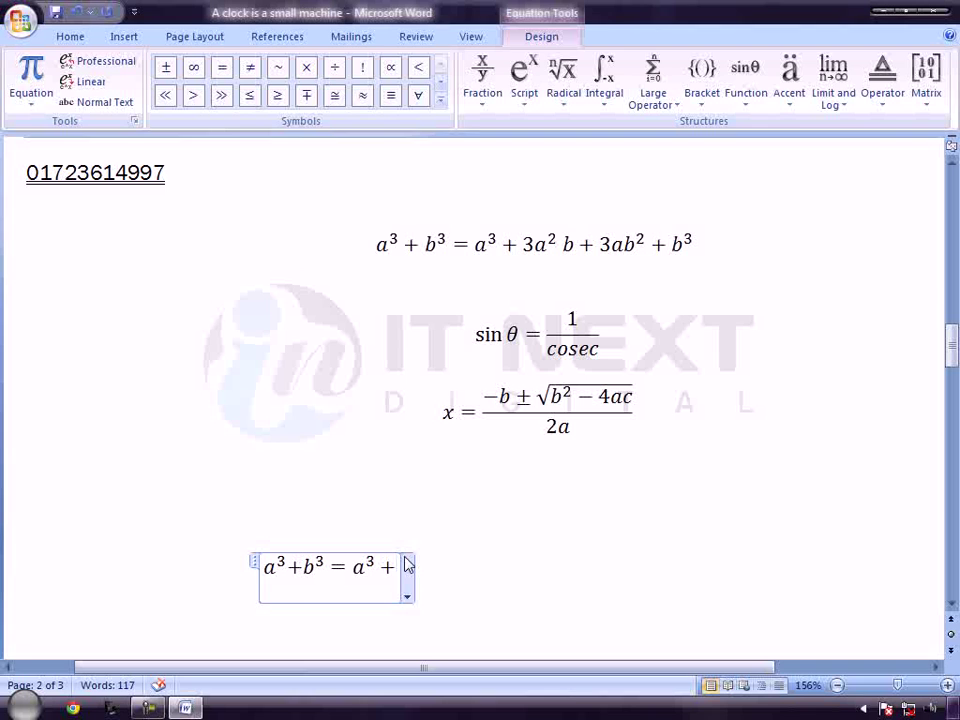
{"action": "type", "text": "3"}
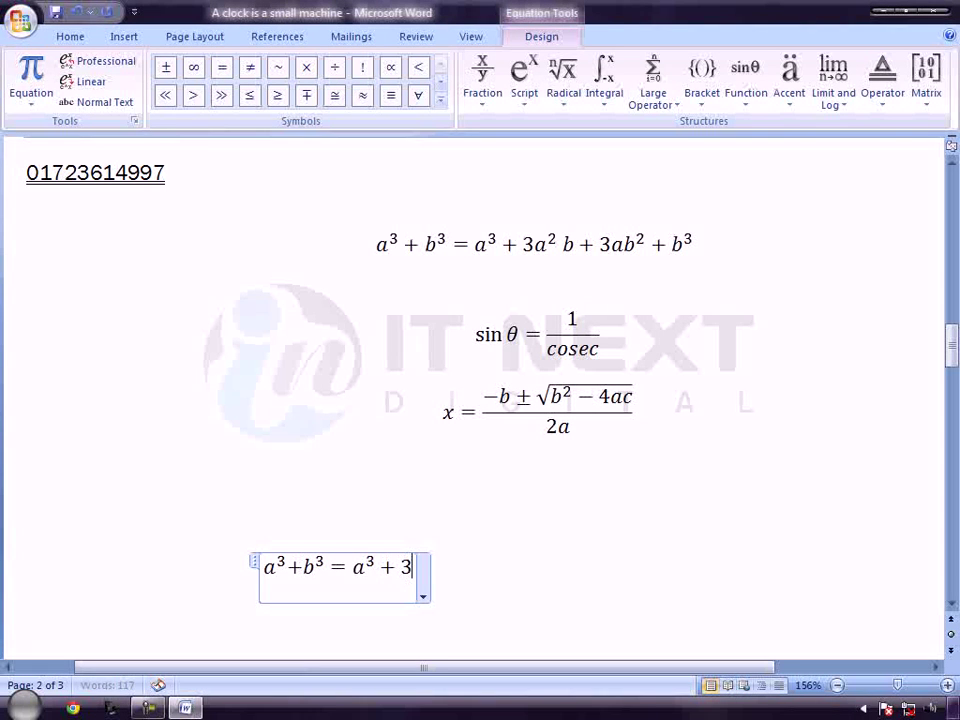
{"action": "type", "text": "a"}
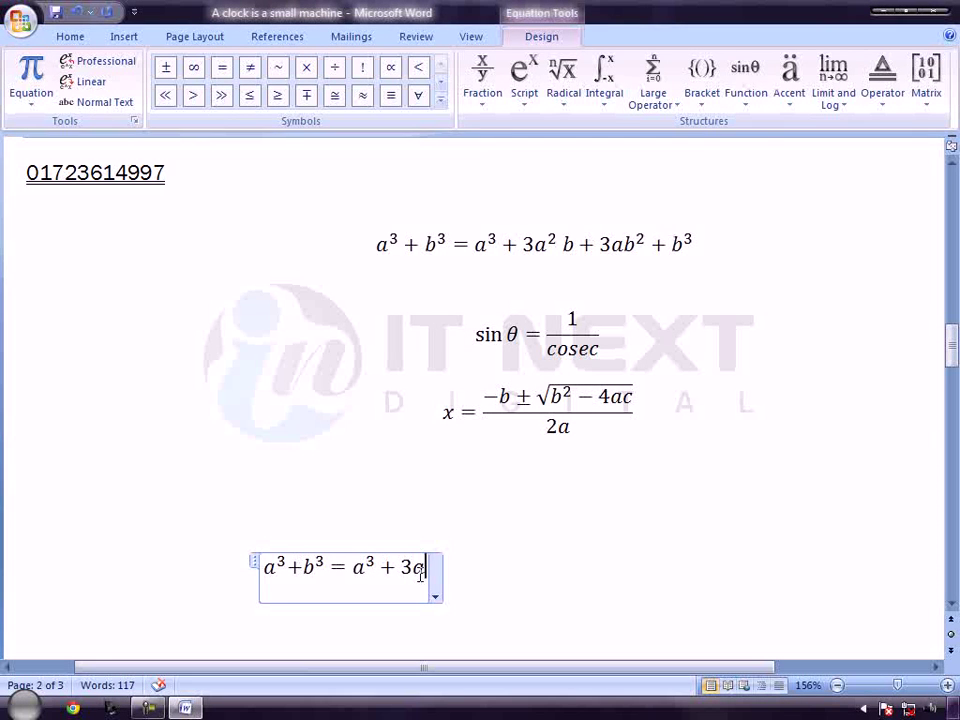
{"action": "key", "text": "BackSpace"}
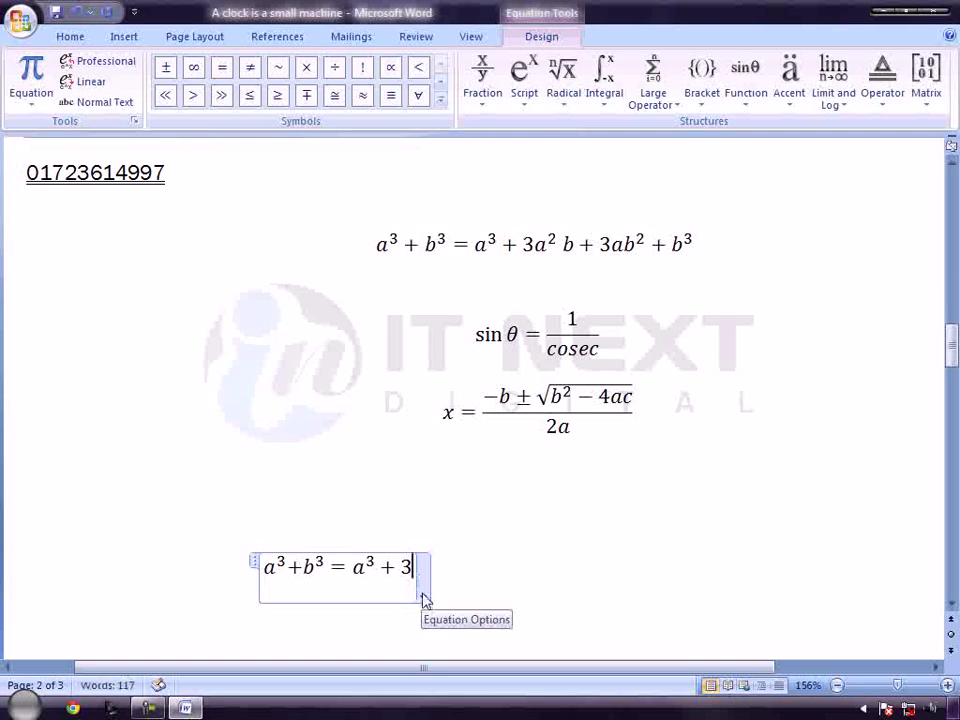
{"action": "left_click", "coordinate": [524, 78]}
- Append a superscripted a² with b, then + 3a, to the right side
{"action": "left_click", "coordinate": [543, 179]}
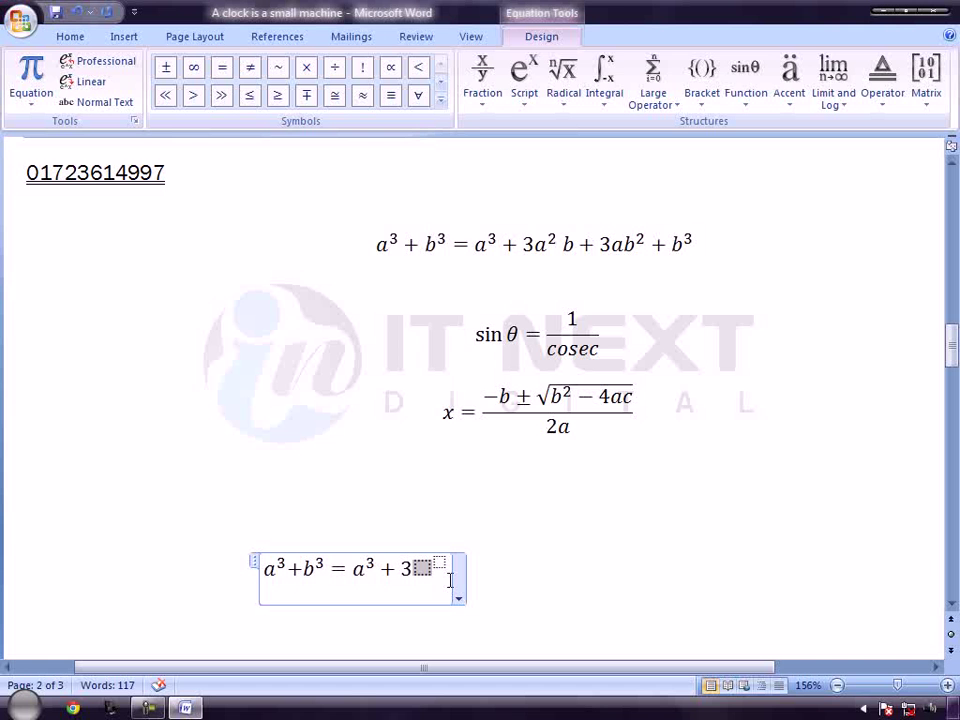
{"action": "type", "text": "a"}
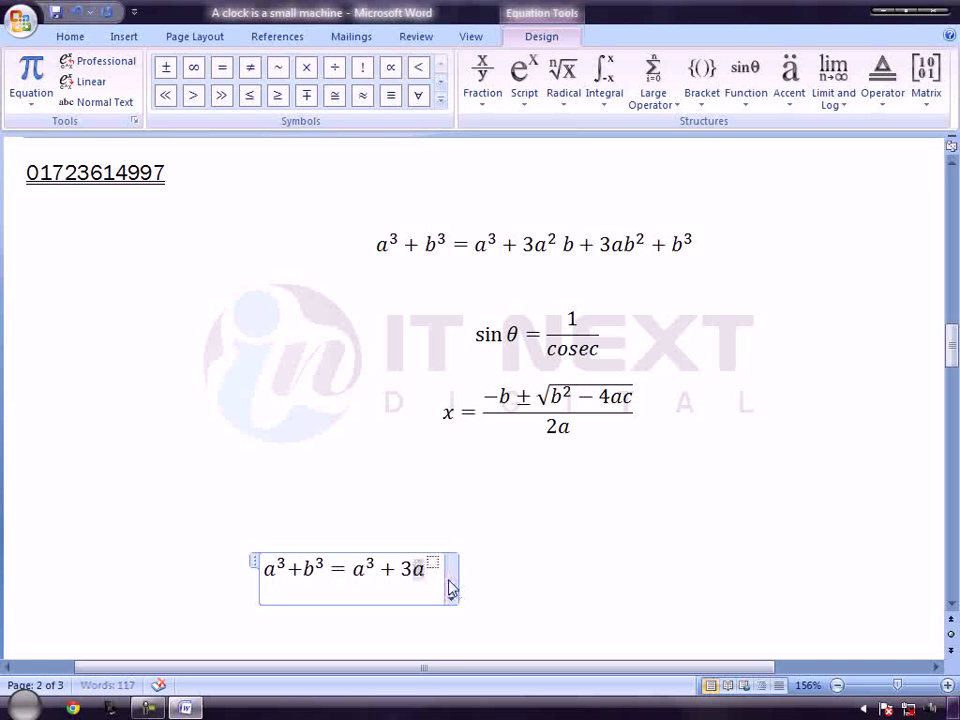
{"action": "key", "text": "Right"}
{"action": "type", "text": "2"}
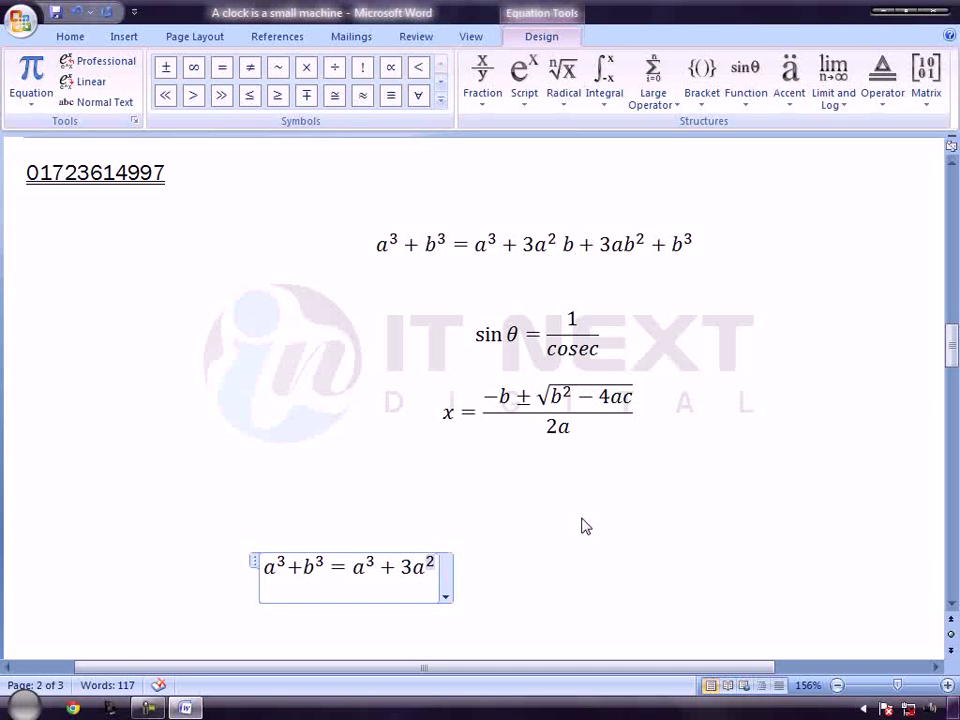
{"action": "key", "text": "Right"}
{"action": "type", "text": "b"}
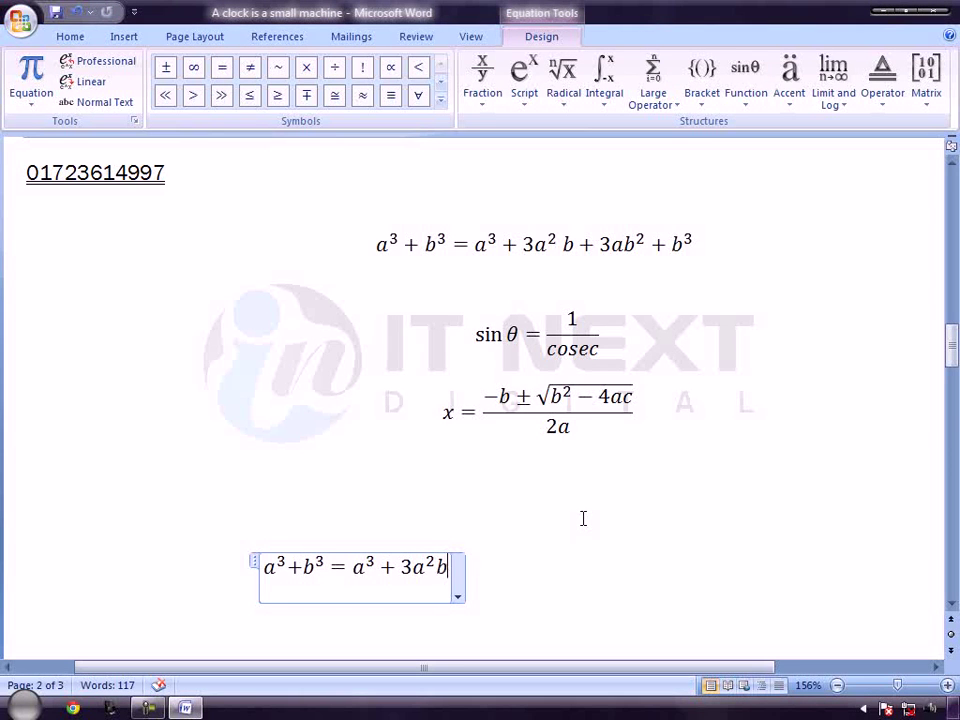
{"action": "type", "text": " +"}
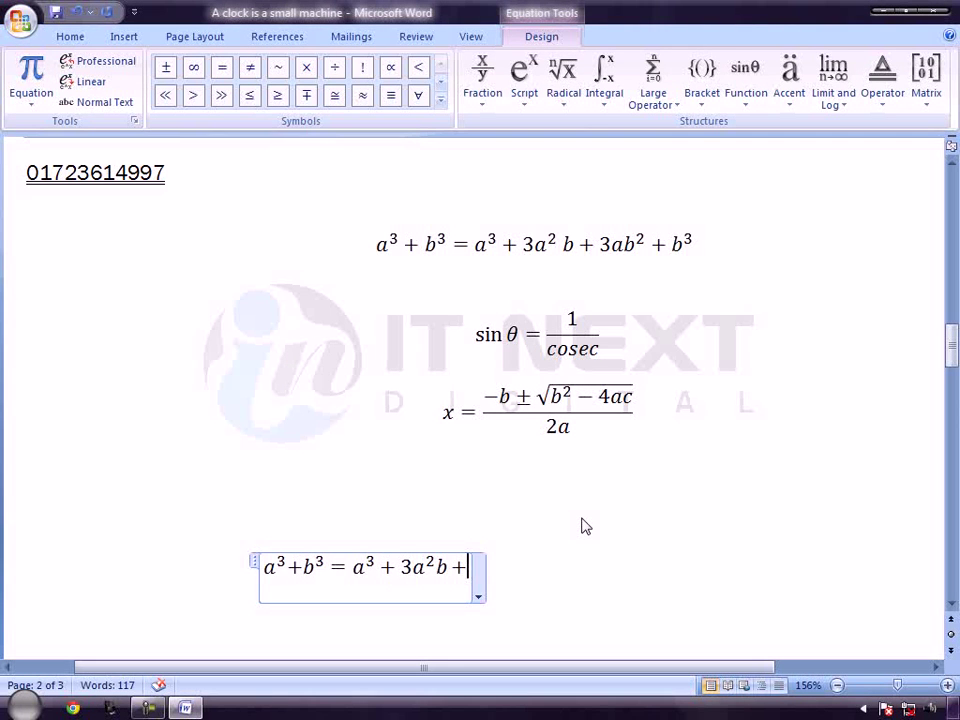
{"action": "type", "text": " 3a"}
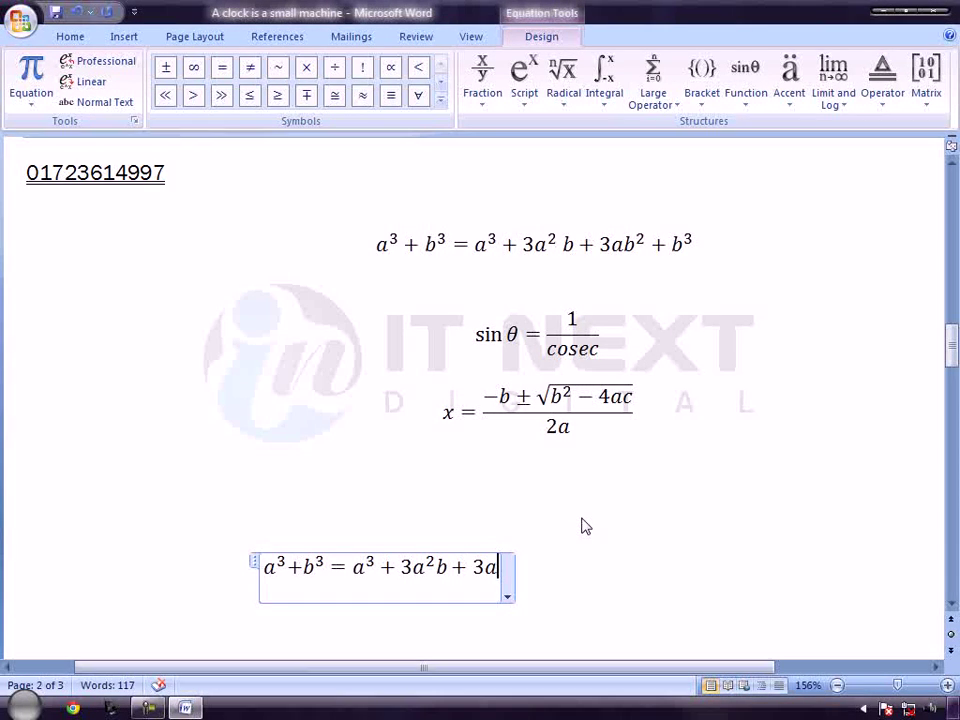
{"action": "type", "text": "b"}
{"action": "key", "text": "BackSpace"}
- Finish the right side with a superscripted b² after 3a, then + b³
{"action": "left_click", "coordinate": [522, 82]}
{"action": "left_click", "coordinate": [547, 190]}
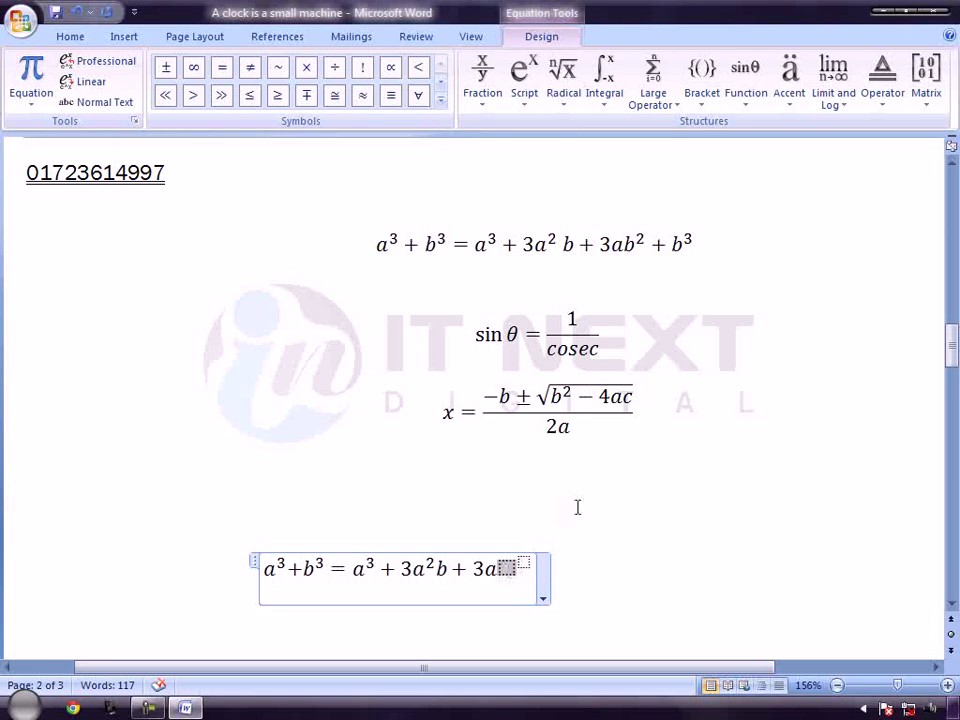
{"action": "type", "text": "b"}
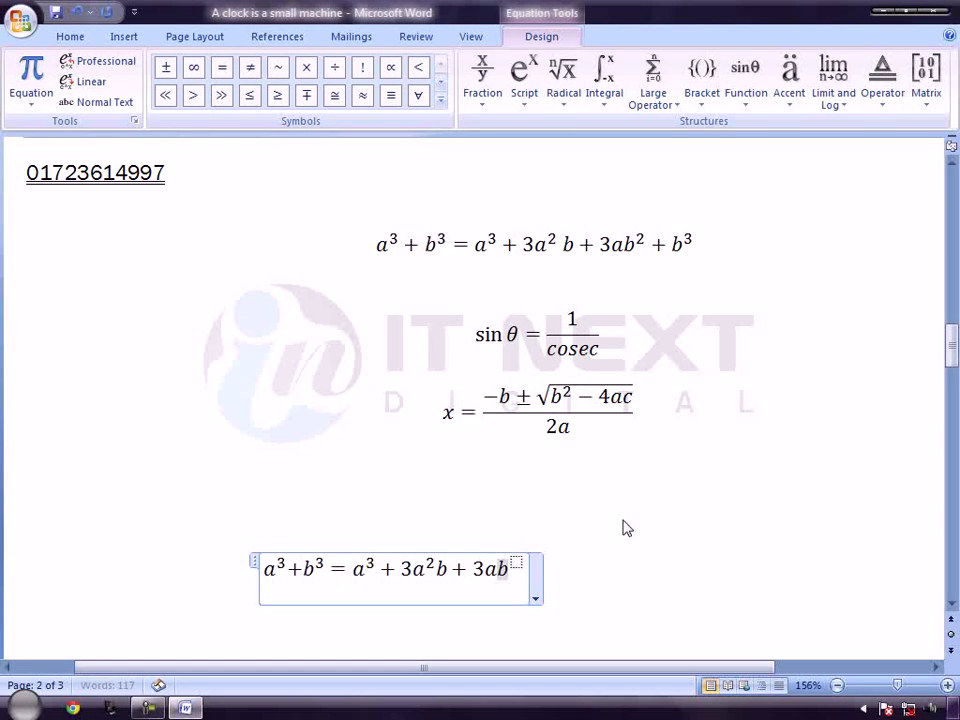
{"action": "key", "text": "Right"}
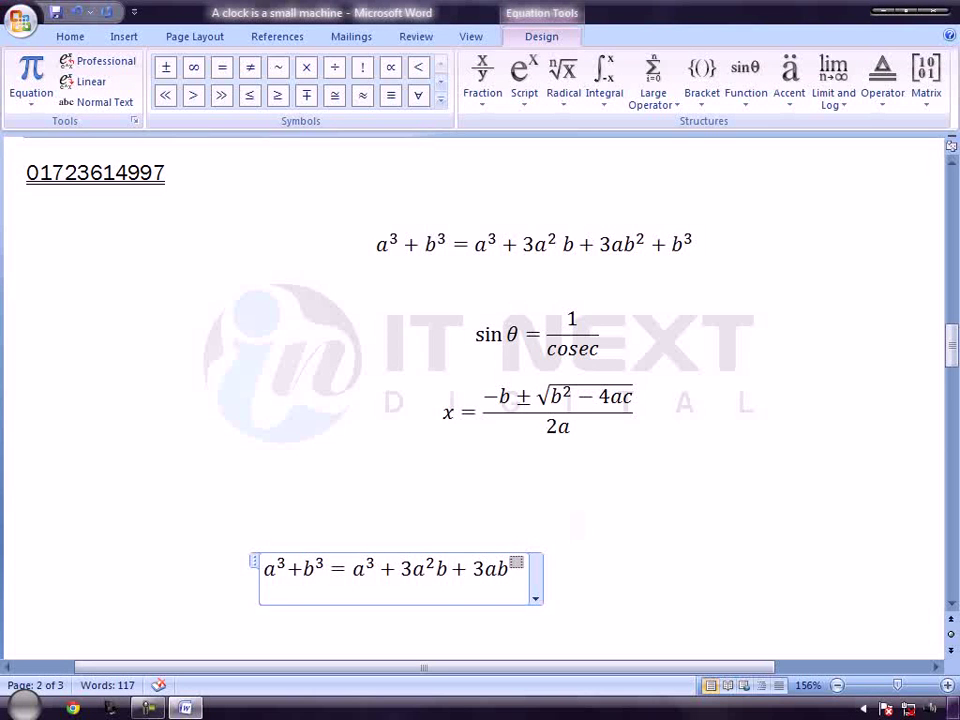
{"action": "type", "text": "2"}
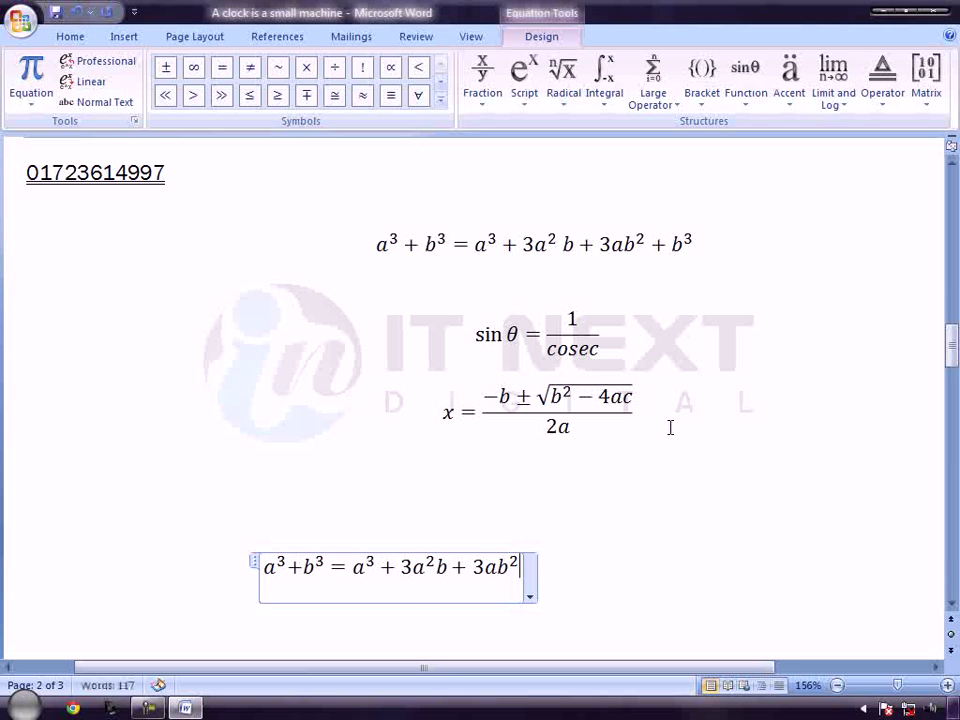
{"action": "key", "text": "Right"}
{"action": "type", "text": "+"}
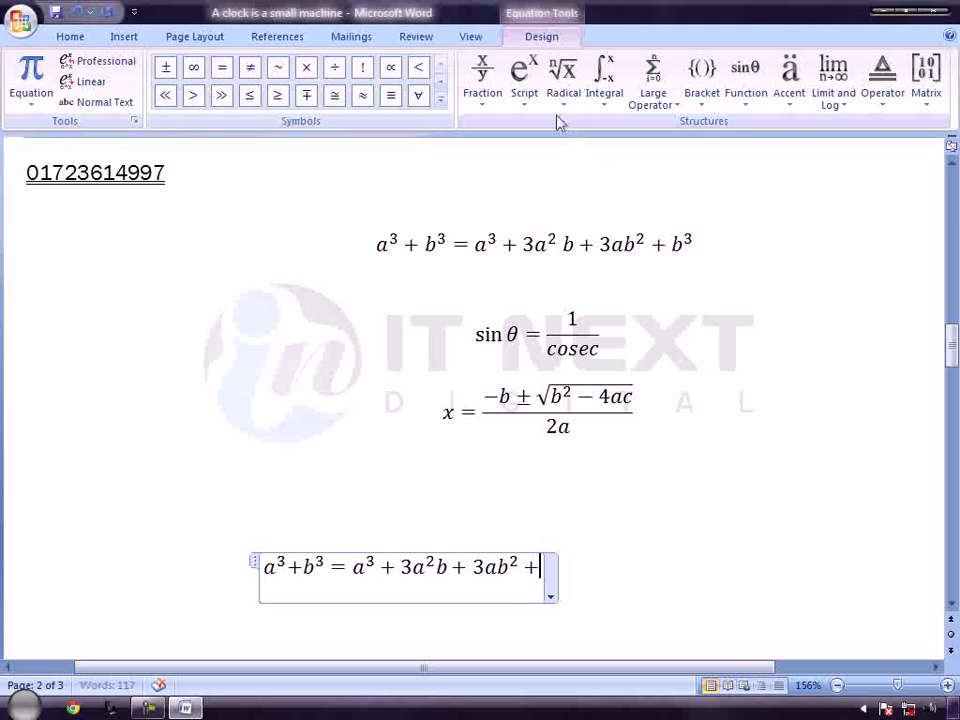
{"action": "left_click", "coordinate": [524, 80]}
{"action": "left_click", "coordinate": [536, 161]}
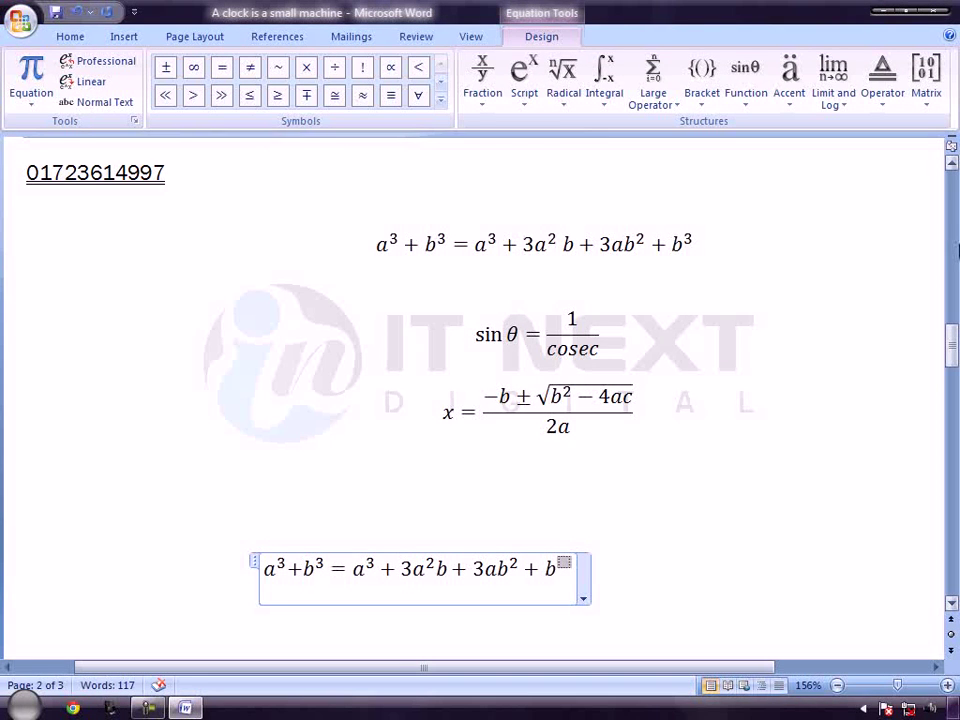
{"action": "type", "text": "3"}
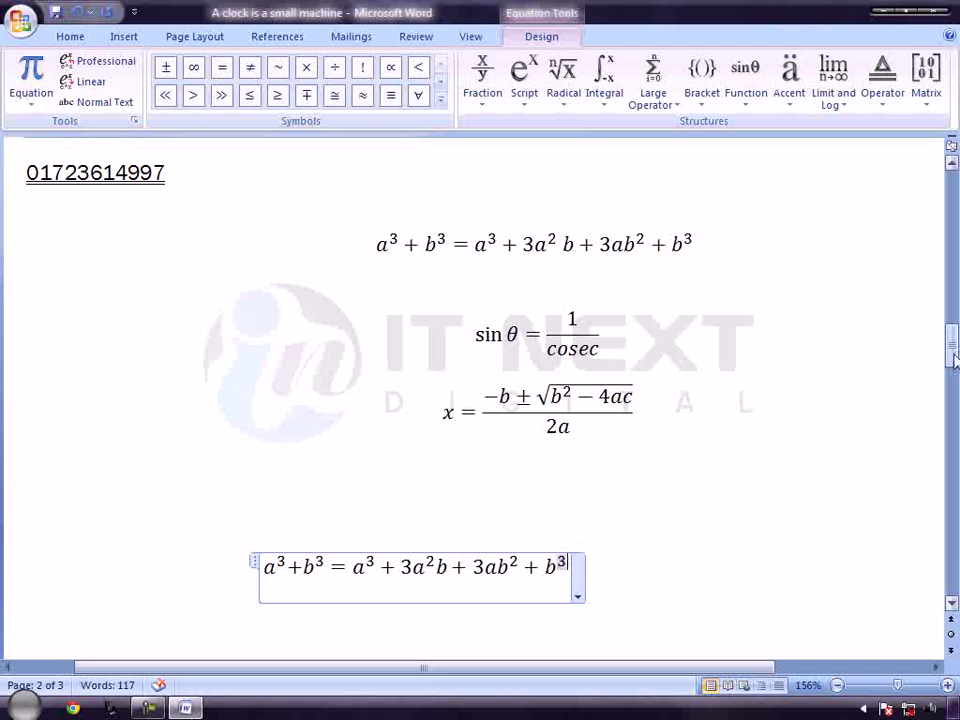
{"action": "left_click_drag", "start_coordinate": [953, 360], "coordinate": [953, 352]}
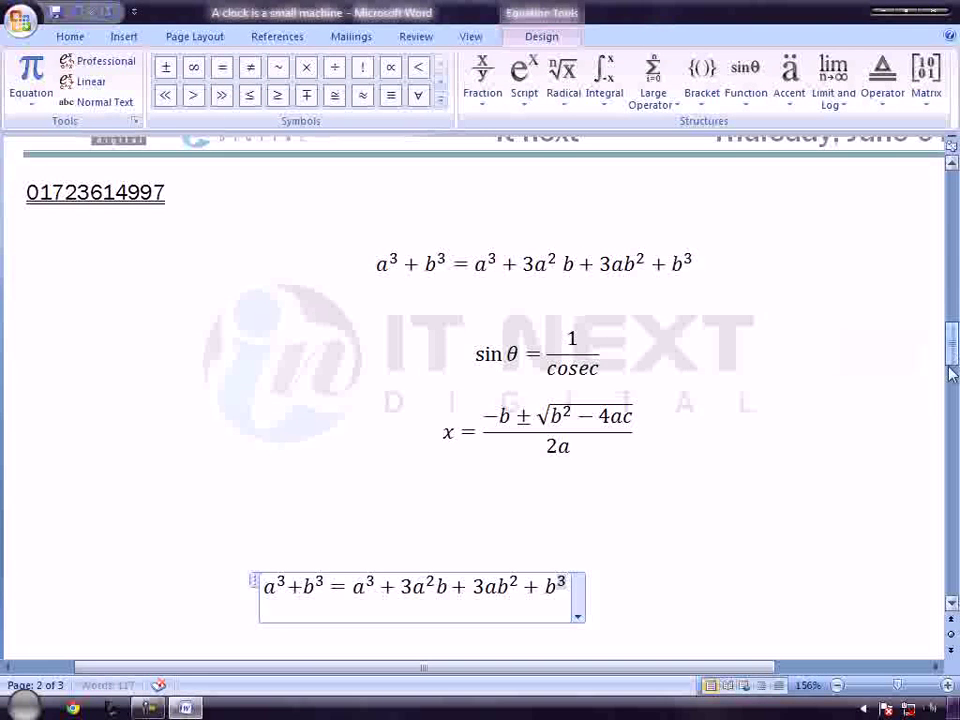
- Exit the expansion and insert a blank equation on the empty line above it
{"action": "left_click", "coordinate": [51, 395]}
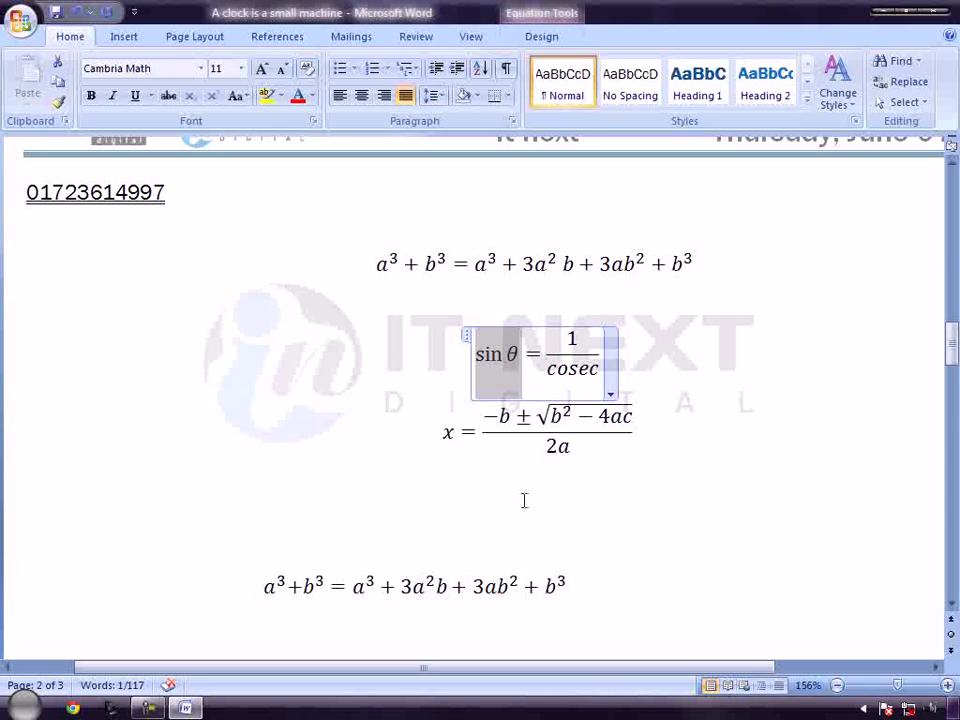
{"action": "left_click", "coordinate": [695, 552]}
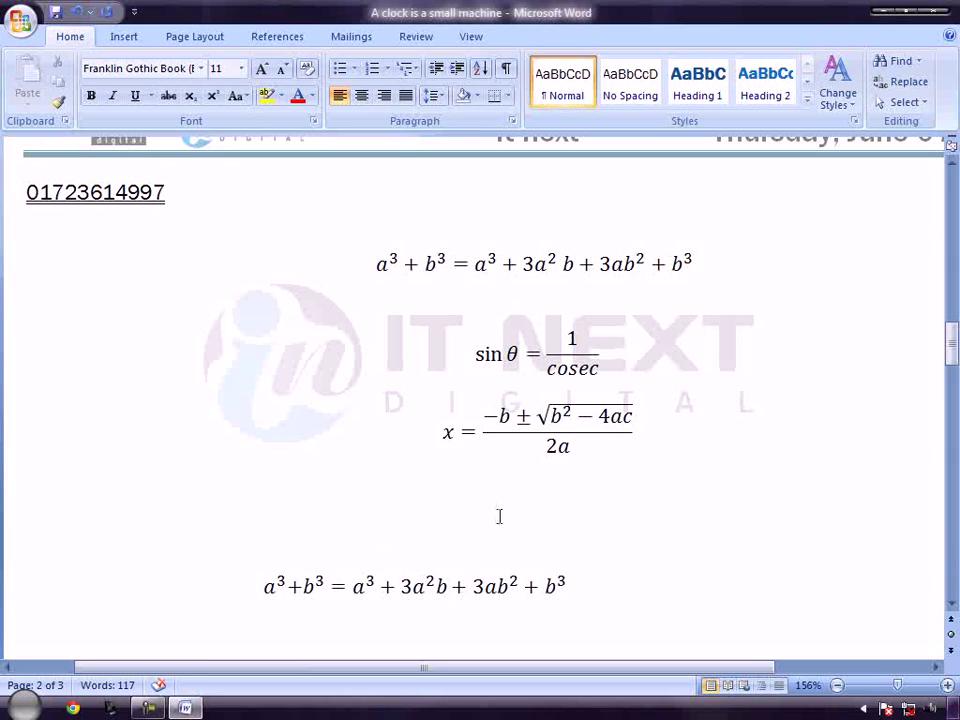
{"action": "left_click", "coordinate": [128, 40]}
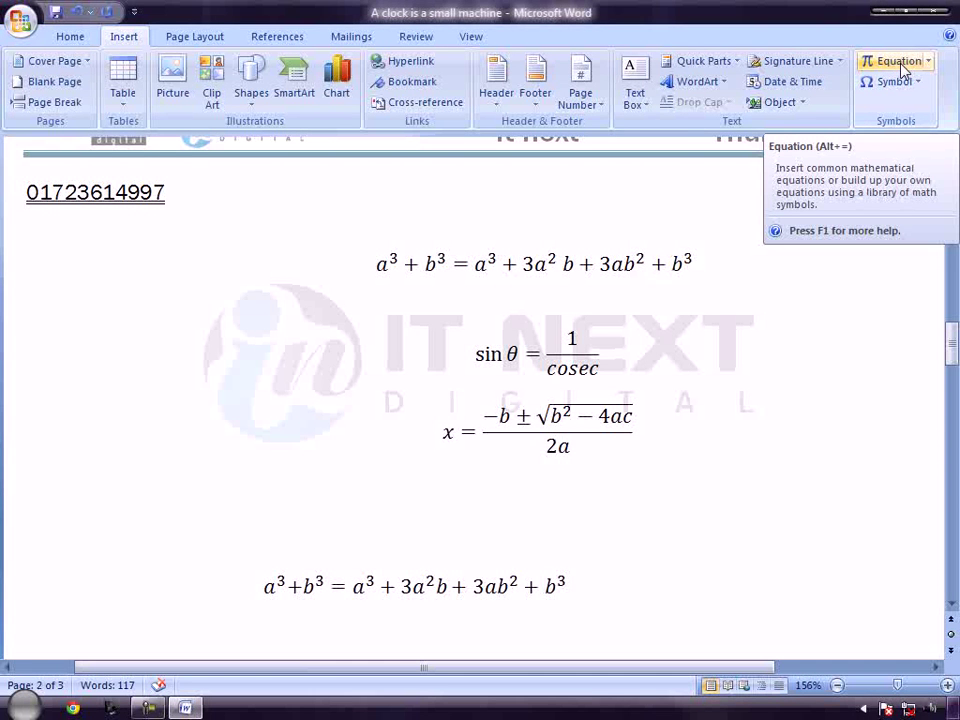
{"action": "left_click", "coordinate": [901, 64]}
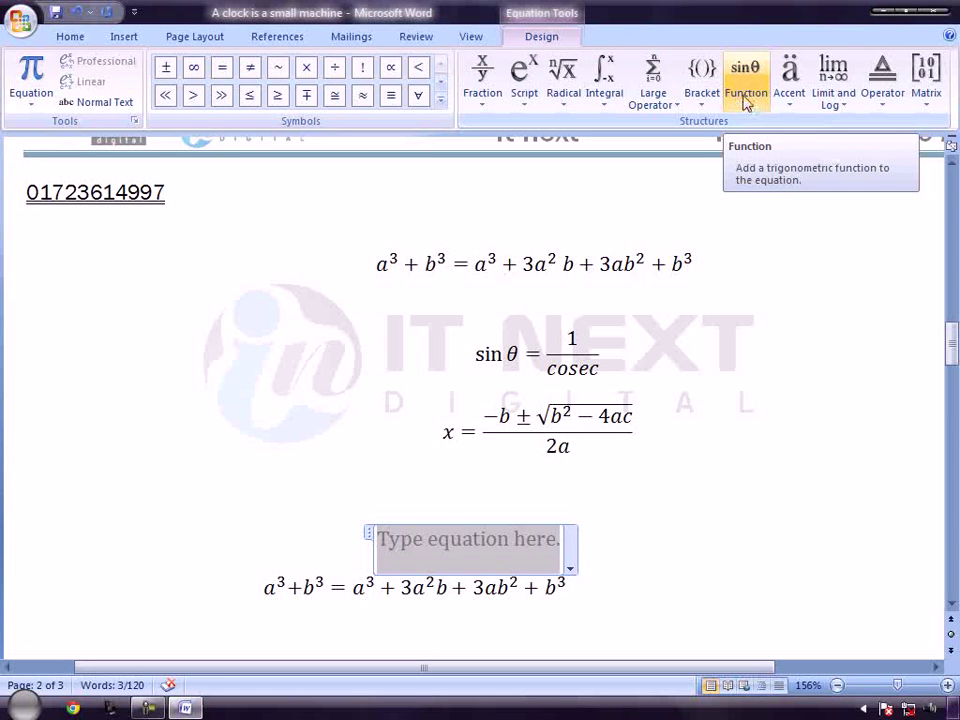
{"action": "left_click", "coordinate": [745, 90]}
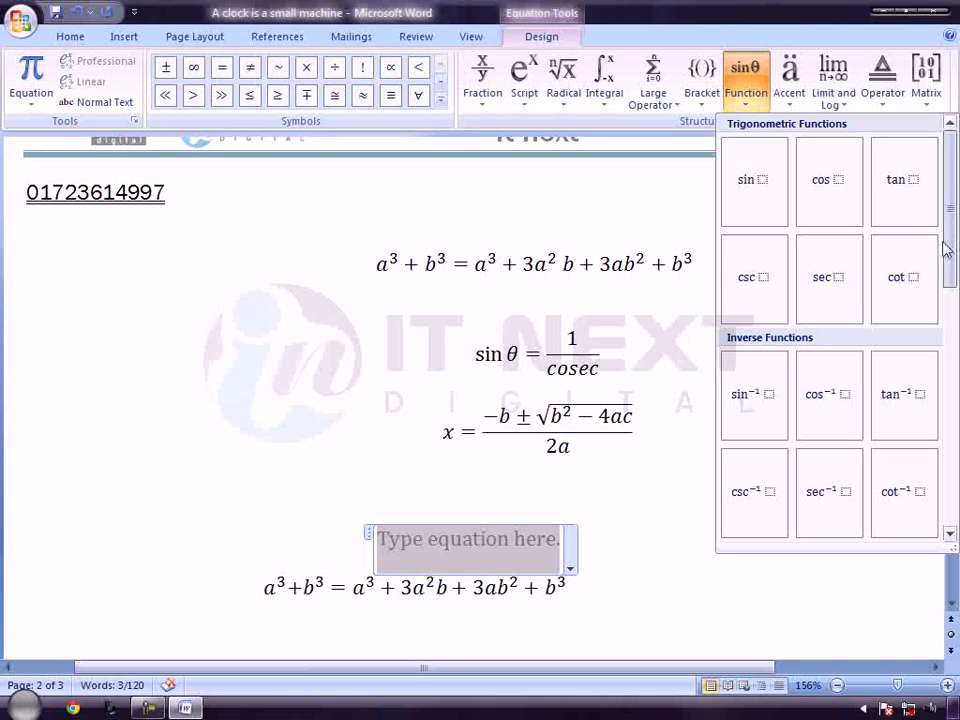
- Insert sin θ from the Common Functions list and follow it with an equals sign
{"action": "left_click_drag", "start_coordinate": [950, 240], "coordinate": [953, 432]}
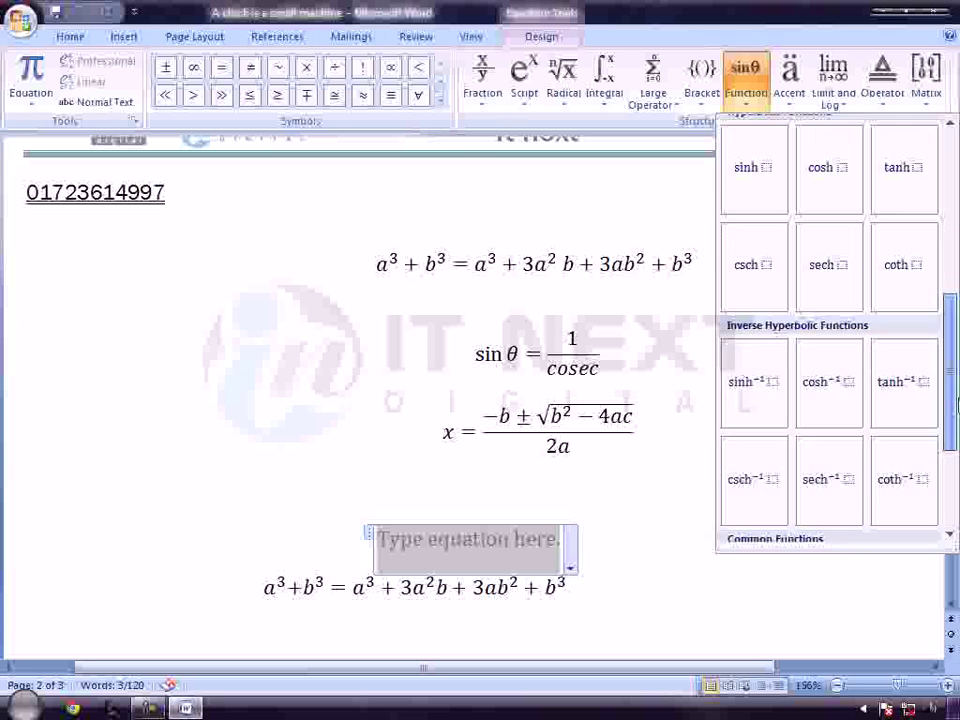
{"action": "left_click_drag", "start_coordinate": [953, 432], "coordinate": [952, 470]}
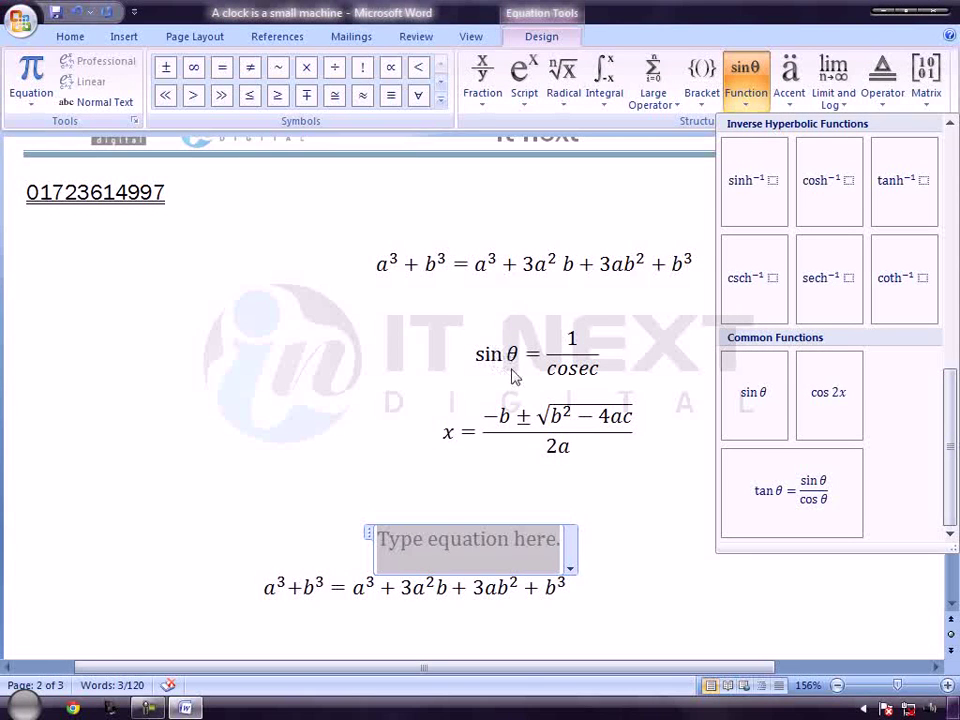
{"action": "left_click", "coordinate": [765, 407]}
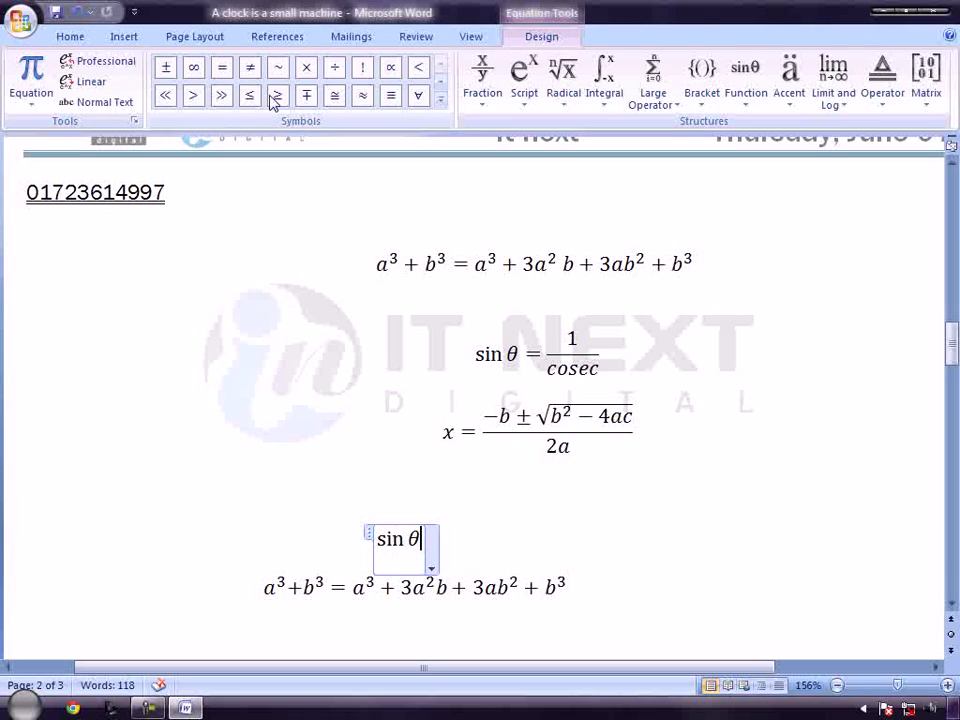
{"action": "left_click", "coordinate": [224, 70]}
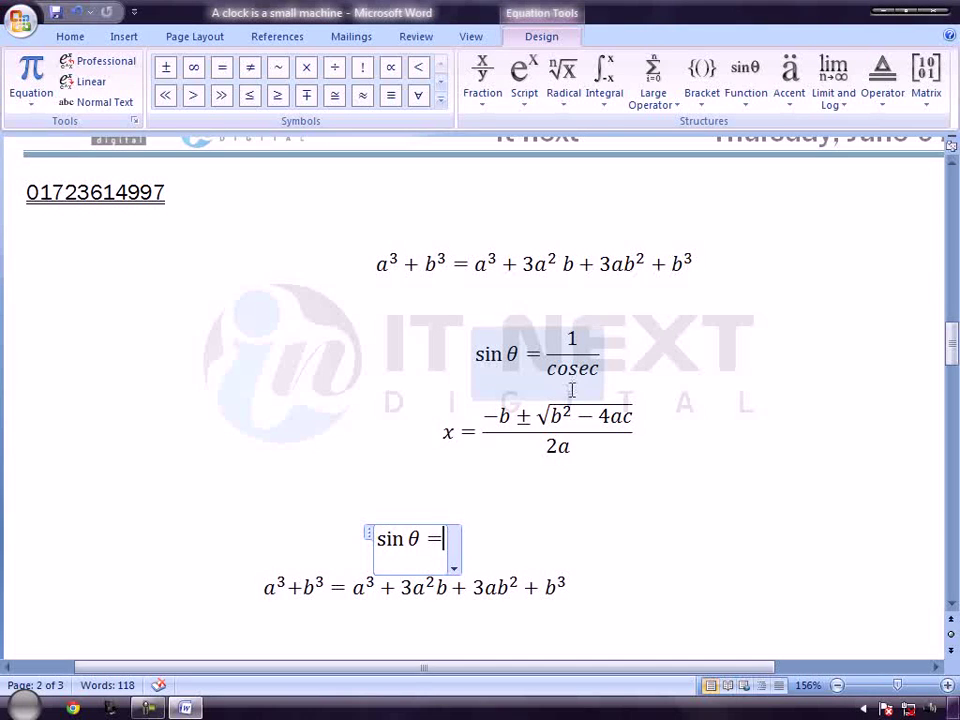
- Insert a stacked fraction after the equals sign with 1 over cosec, then finish editing
{"action": "left_click", "coordinate": [486, 88]}
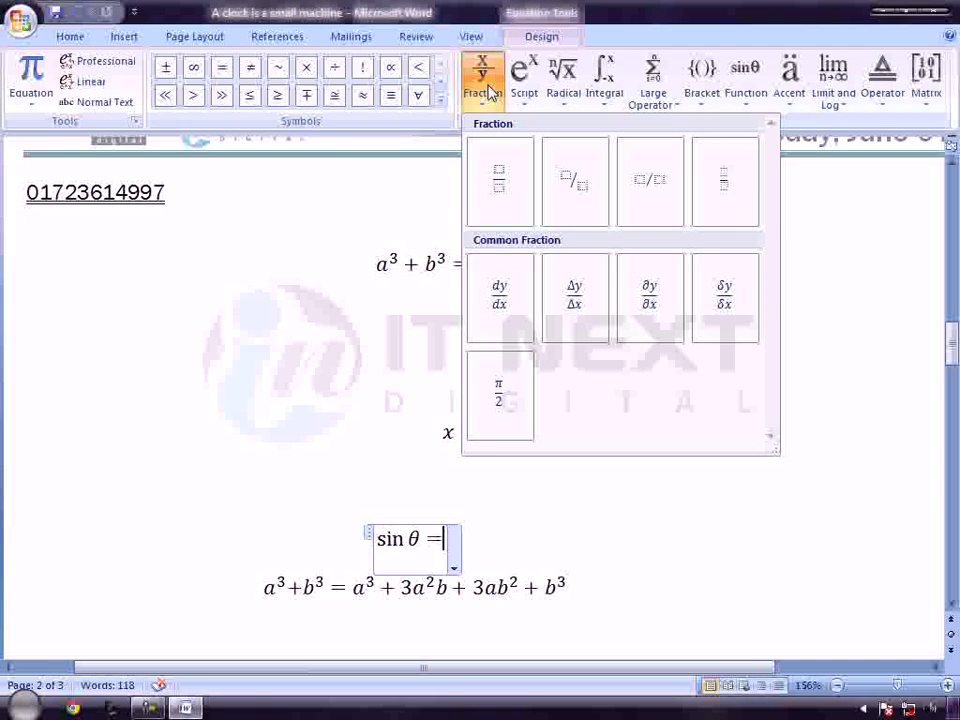
{"action": "left_click", "coordinate": [513, 188]}
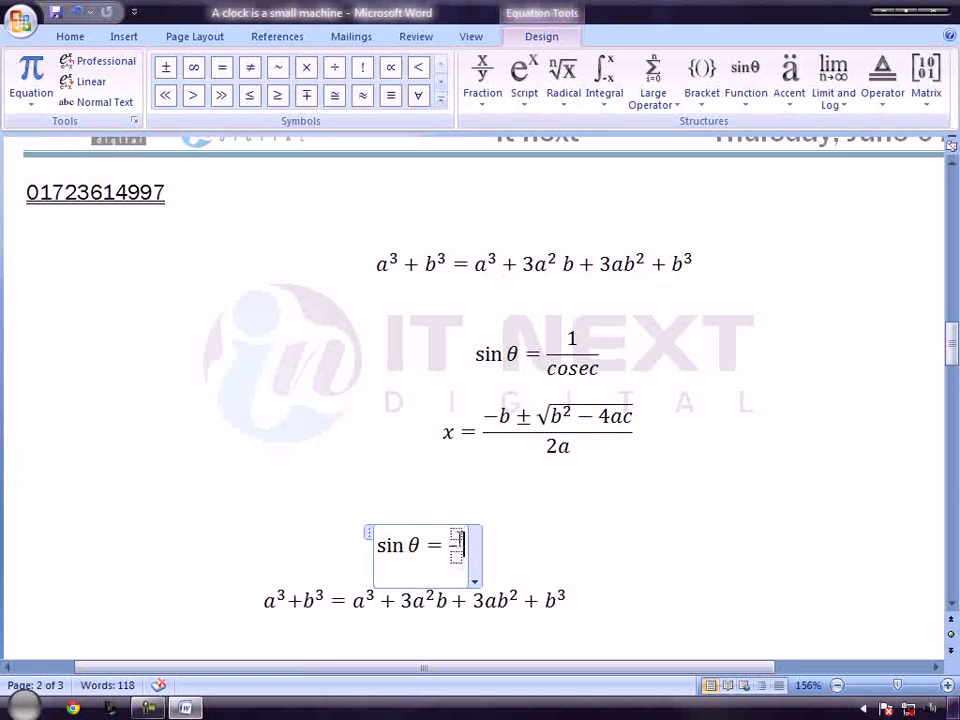
{"action": "left_click", "coordinate": [455, 534]}
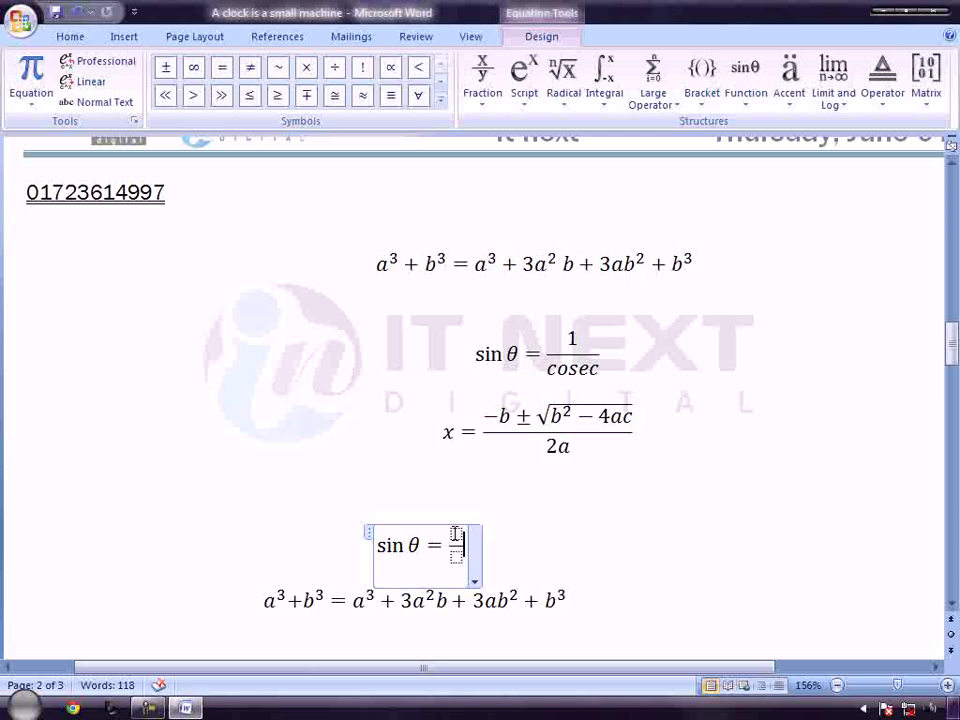
{"action": "left_click", "coordinate": [455, 534]}
{"action": "type", "text": "1"}
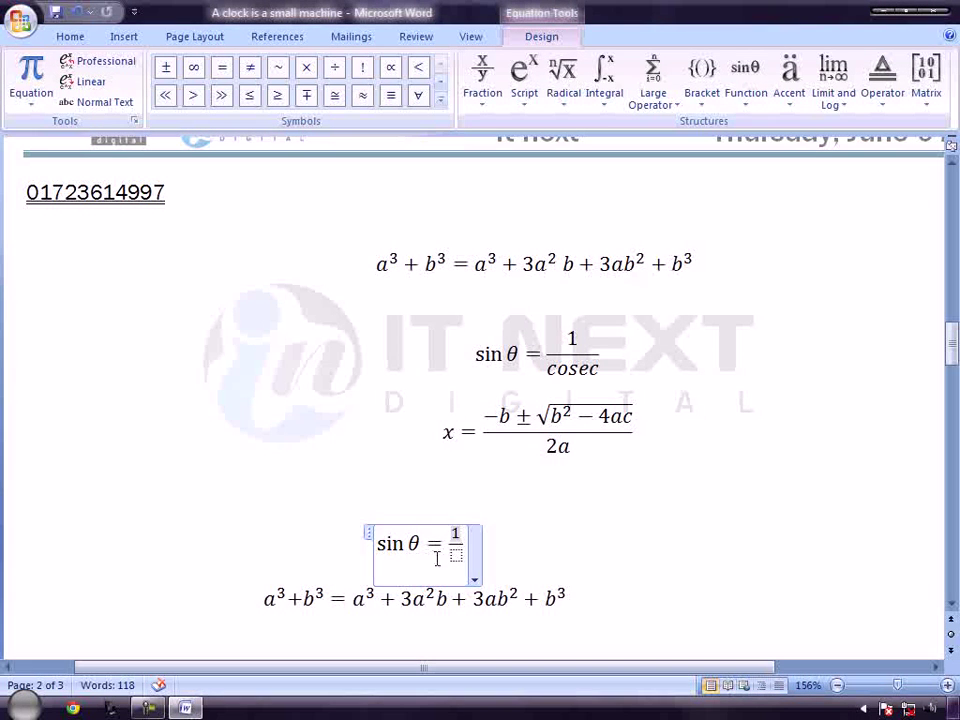
{"action": "left_click", "coordinate": [454, 556]}
{"action": "type", "text": "cos"}
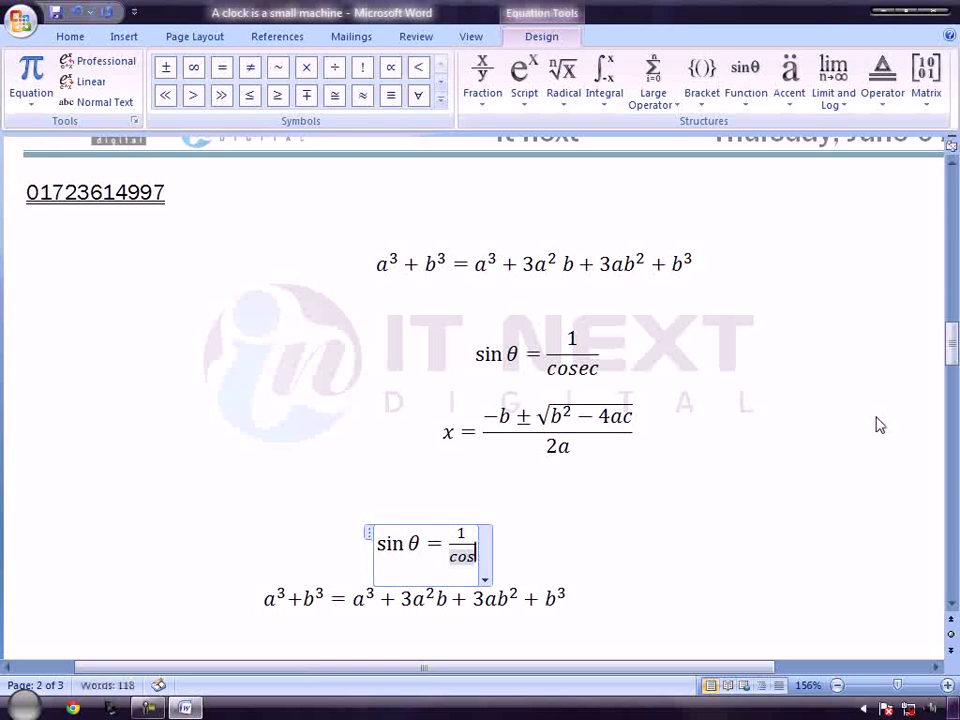
{"action": "type", "text": "ec"}
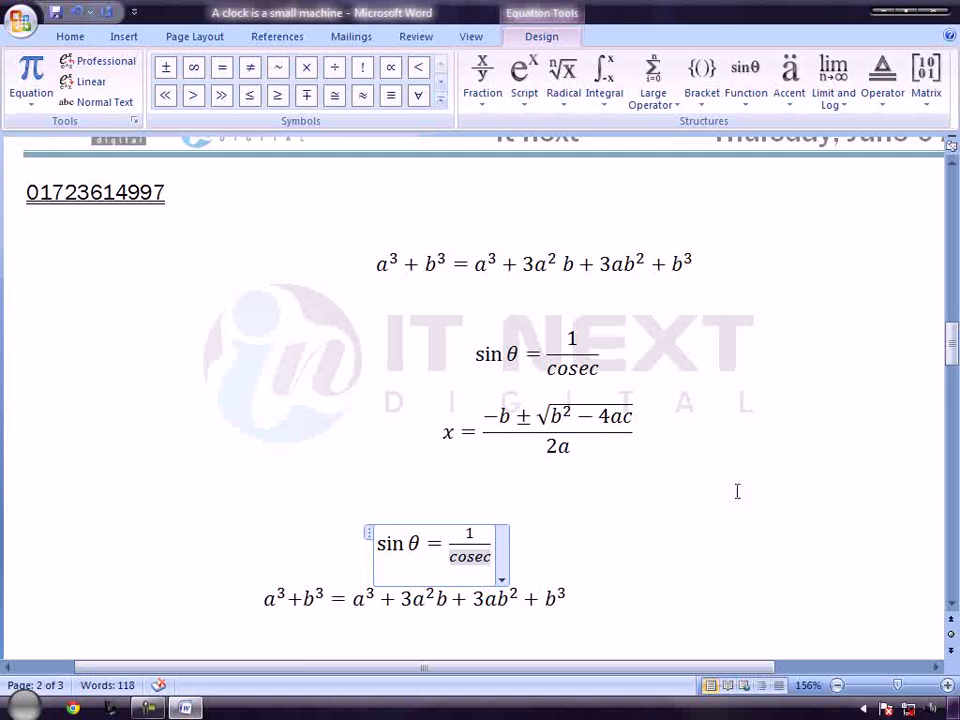
{"action": "left_click", "coordinate": [568, 552]}
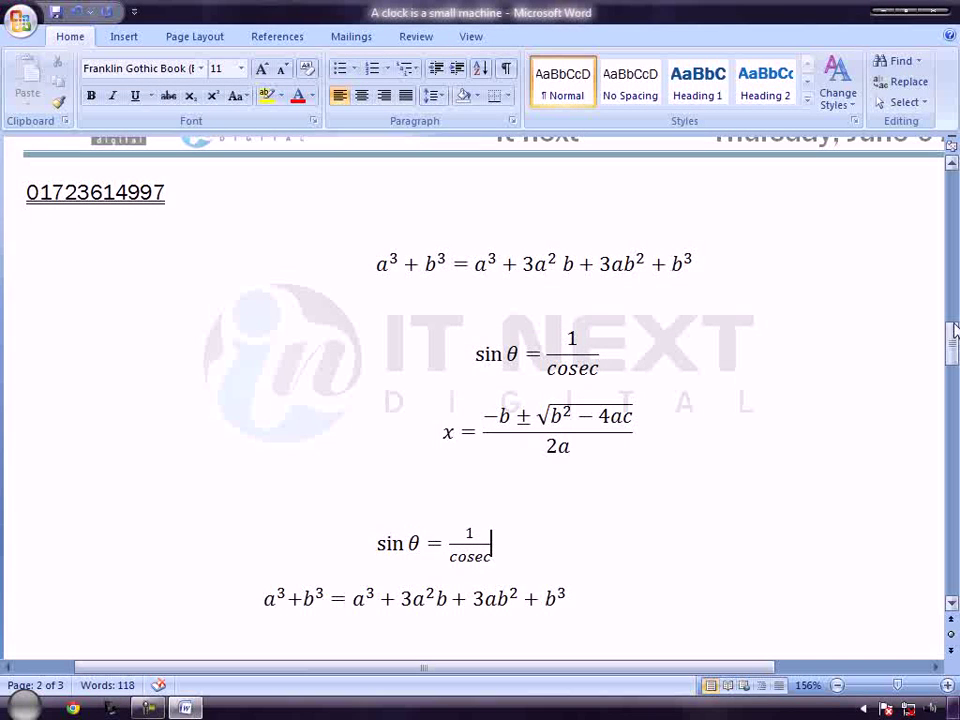
{"action": "left_click_drag", "start_coordinate": [952, 345], "coordinate": [955, 362]}
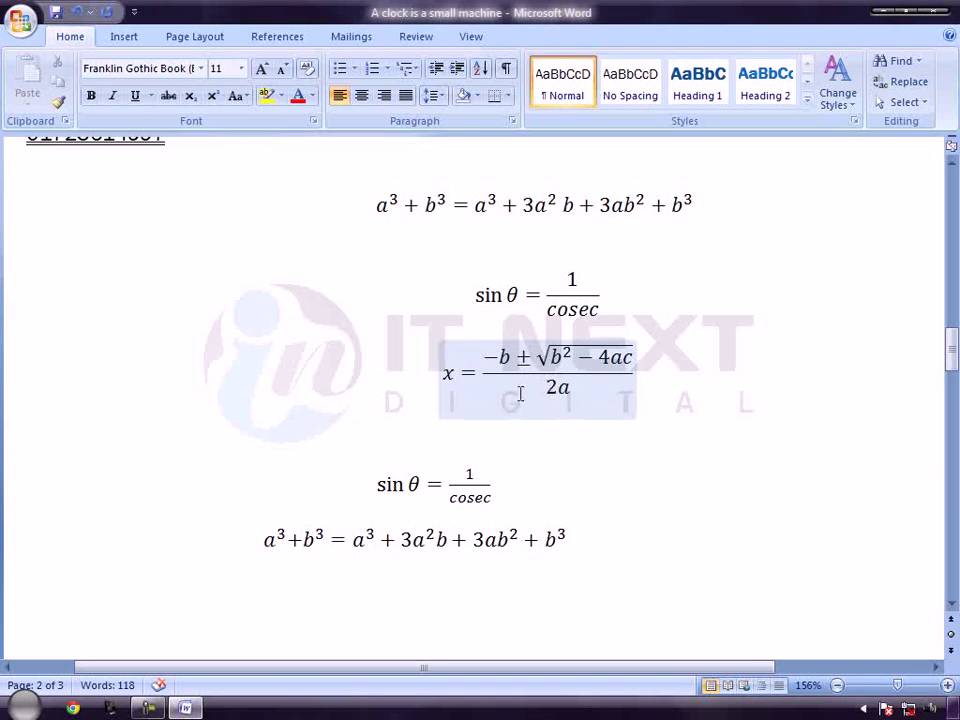
{"action": "left_click", "coordinate": [533, 357]}
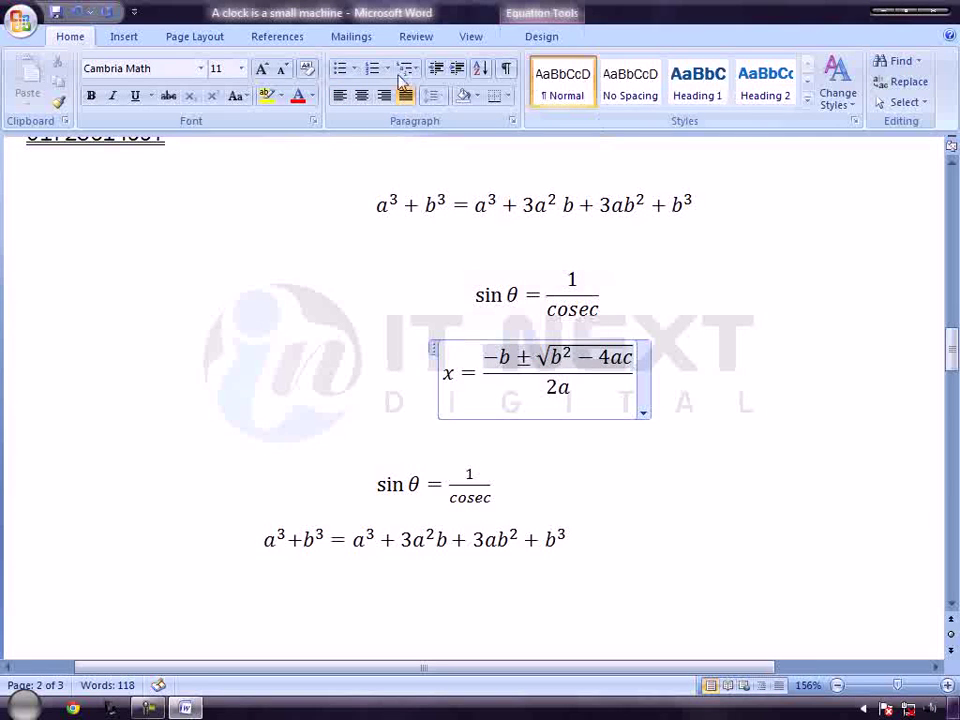
{"action": "left_click", "coordinate": [122, 38]}
{"action": "left_click", "coordinate": [903, 62]}
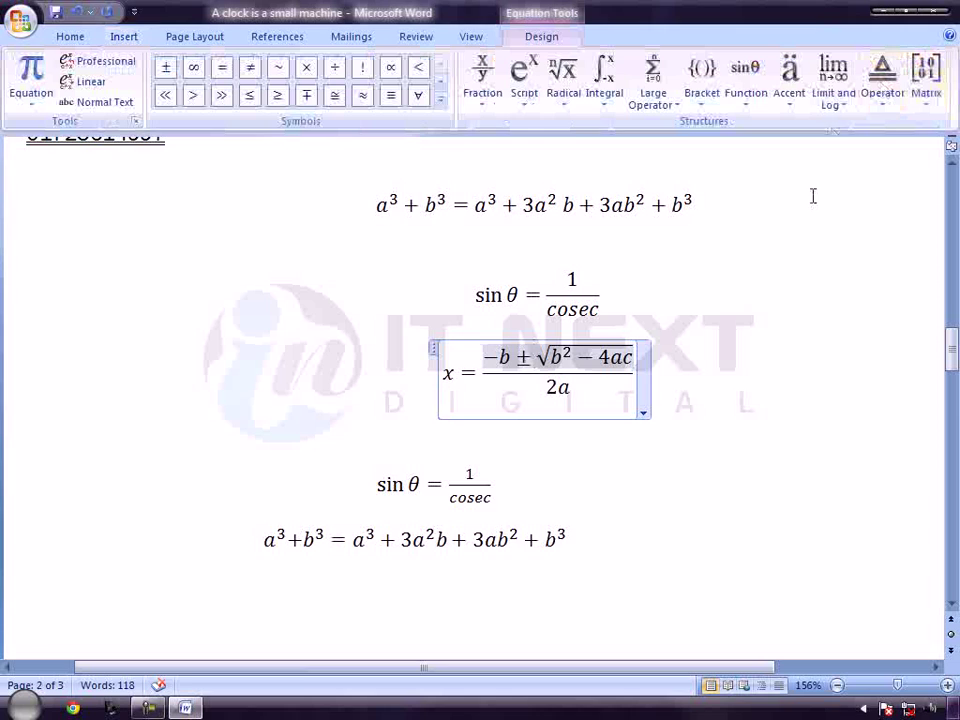
{"action": "left_click", "coordinate": [31, 95]}
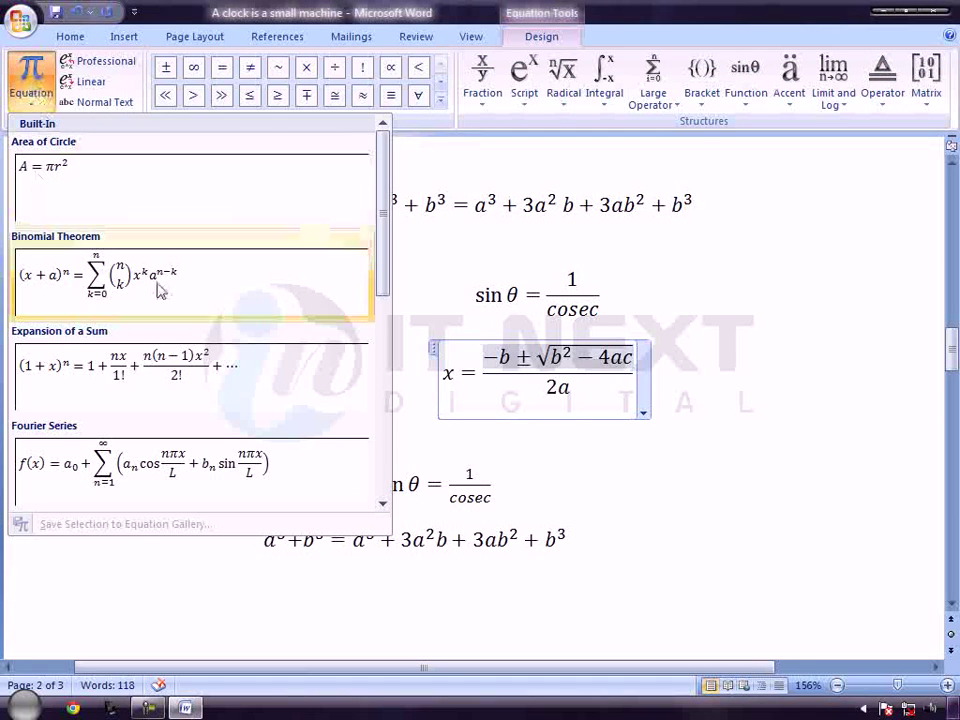
{"action": "left_click_drag", "start_coordinate": [388, 242], "coordinate": [393, 360]}
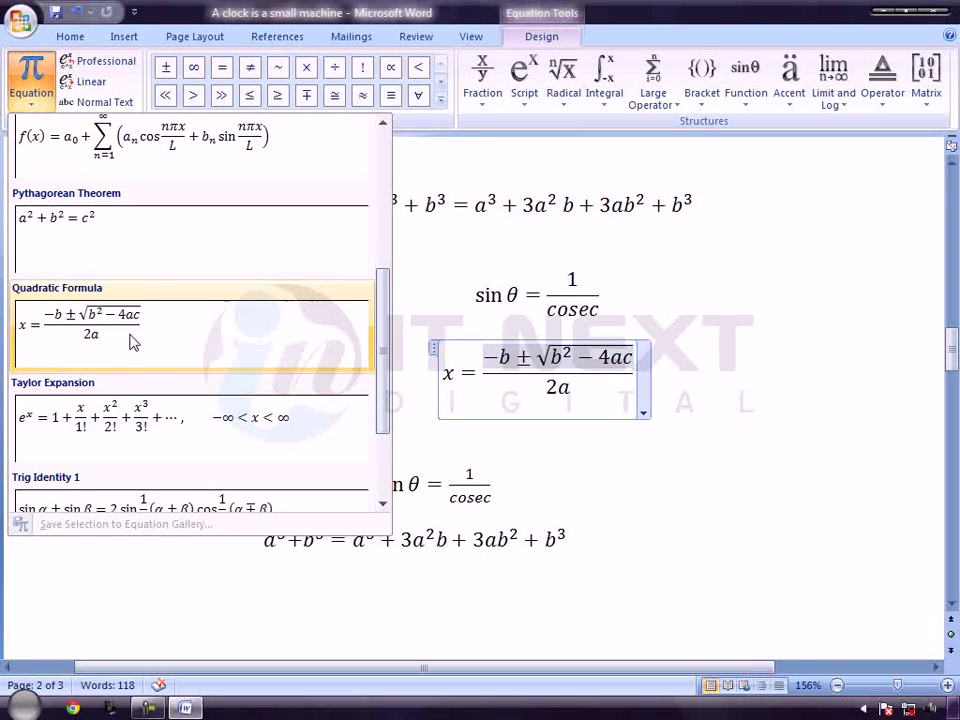
{"action": "left_click_drag", "start_coordinate": [381, 360], "coordinate": [388, 425]}
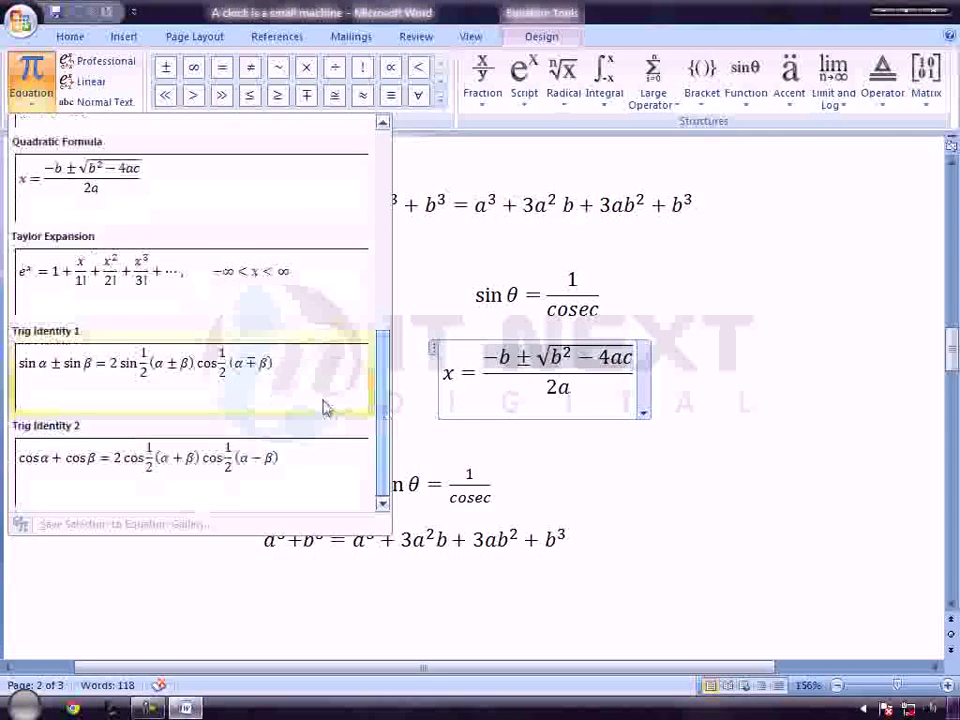
{"action": "mouse_move", "coordinate": [380, 380]}
{"action": "left_mouse_down"}
{"action": "mouse_move", "coordinate": [388, 268]}
{"action": "mouse_move", "coordinate": [388, 320]}
{"action": "left_mouse_up"}
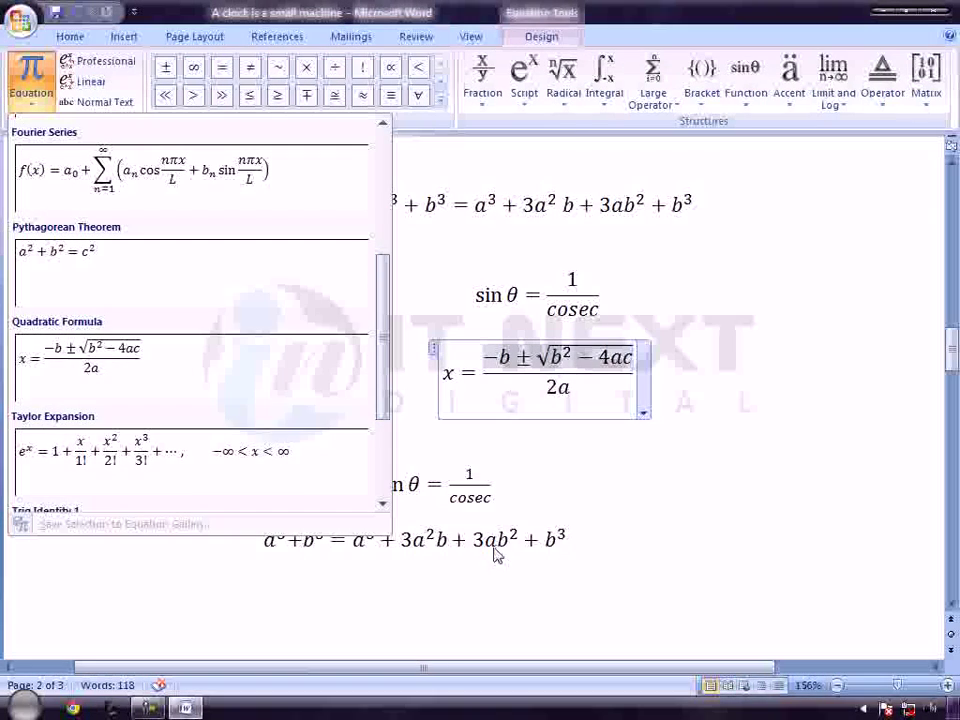
{"action": "left_click_drag", "start_coordinate": [379, 324], "coordinate": [385, 393]}
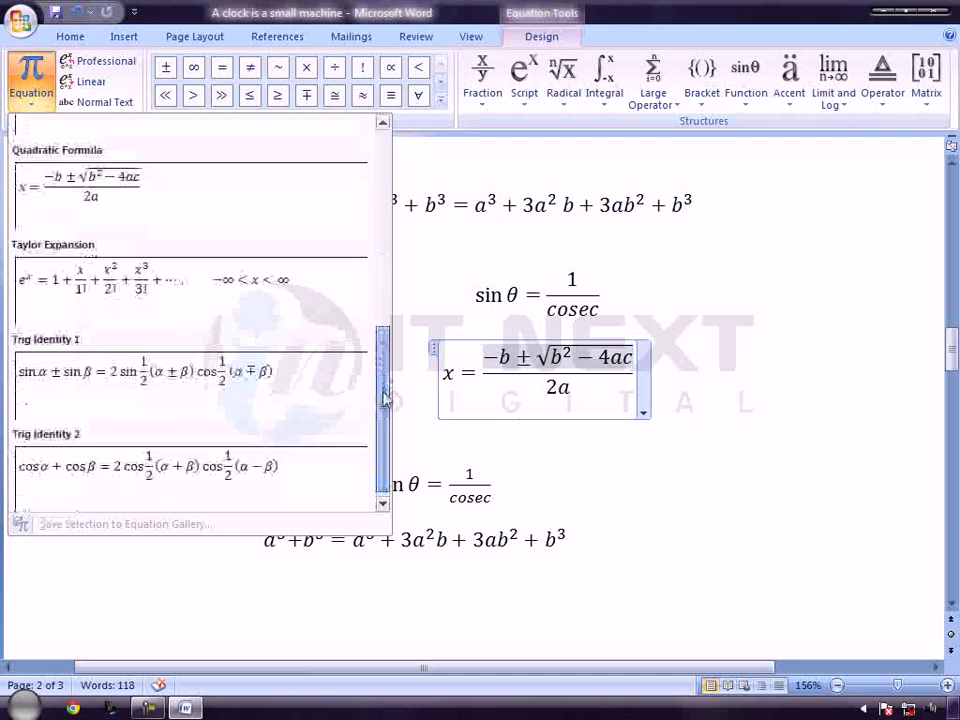
{"action": "left_click", "coordinate": [467, 541]}
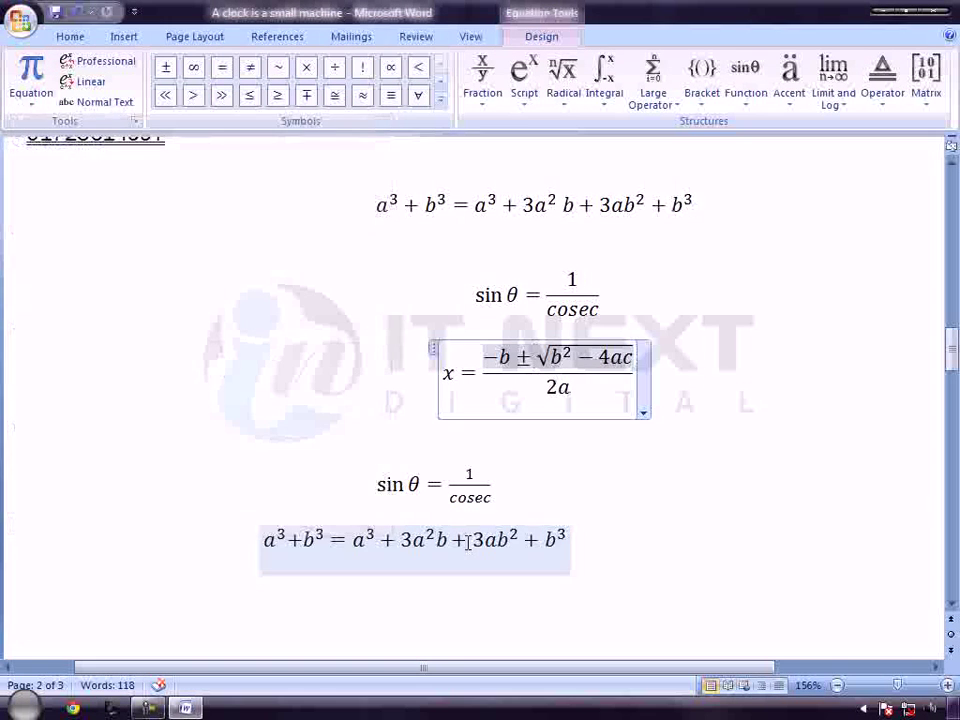
{"action": "left_click", "coordinate": [532, 357]}
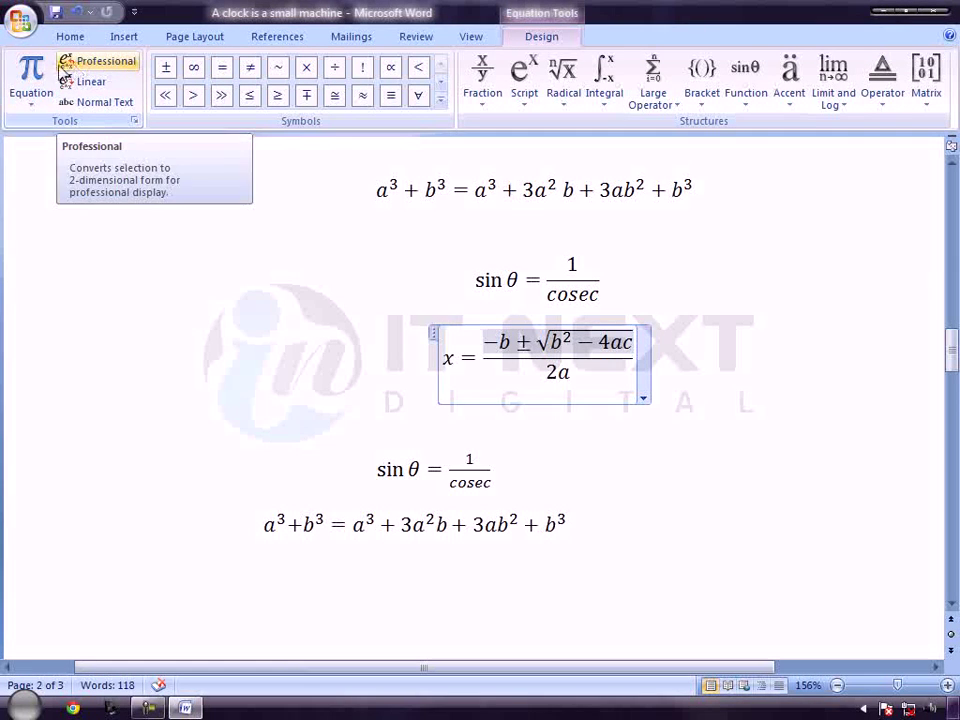
- Show the quadratic formula in linear form as plain upright Normal Text
{"action": "left_click", "coordinate": [104, 62]}
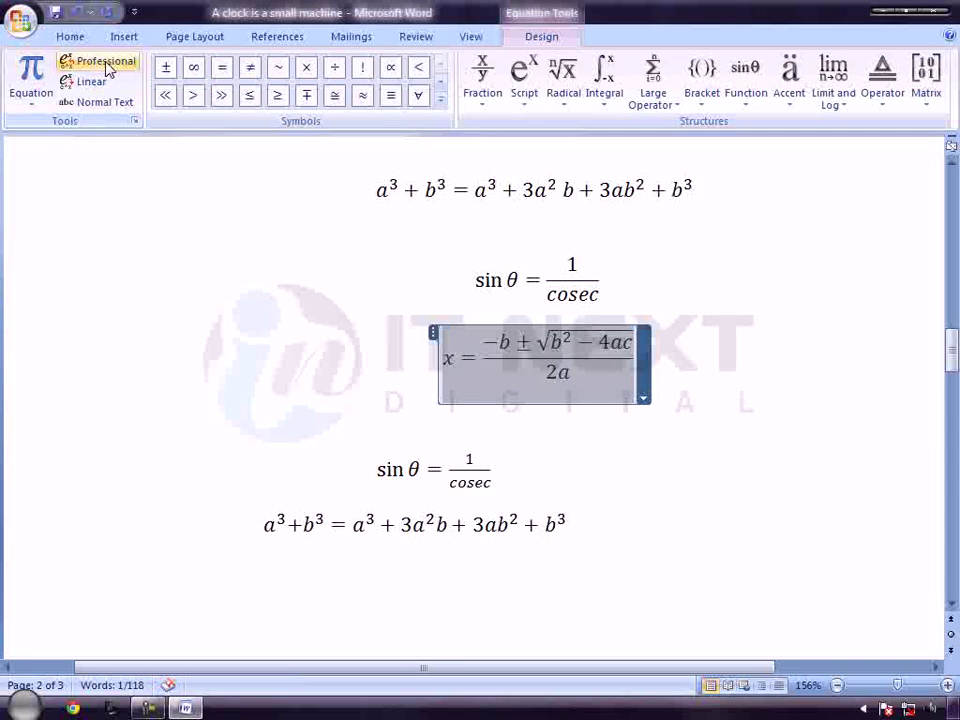
{"action": "left_click", "coordinate": [88, 82]}
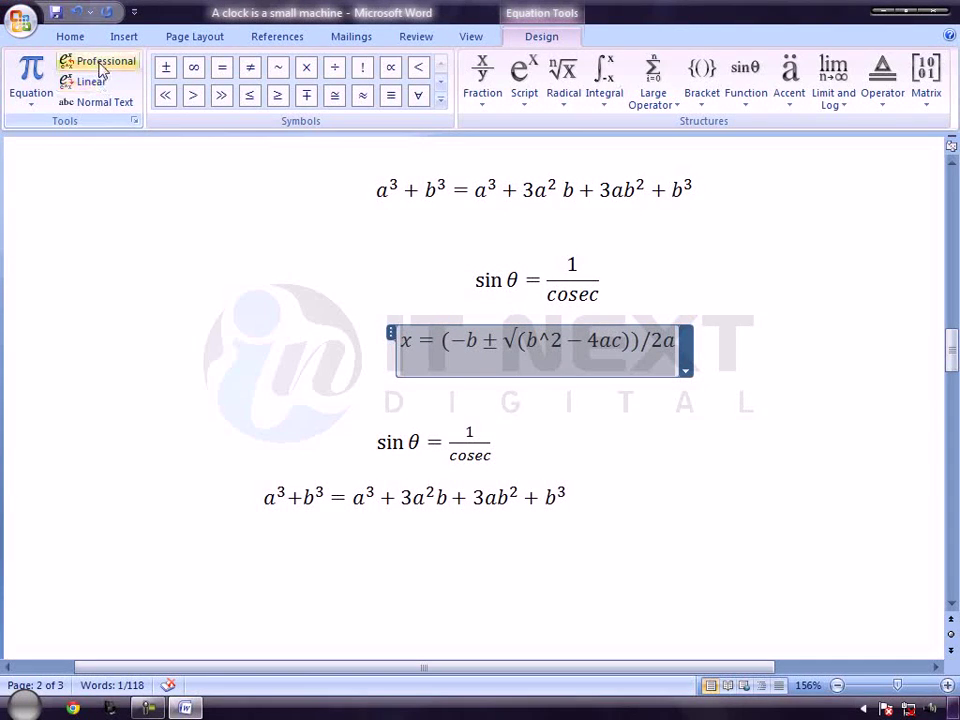
{"action": "left_click", "coordinate": [100, 64]}
{"action": "left_click", "coordinate": [92, 82]}
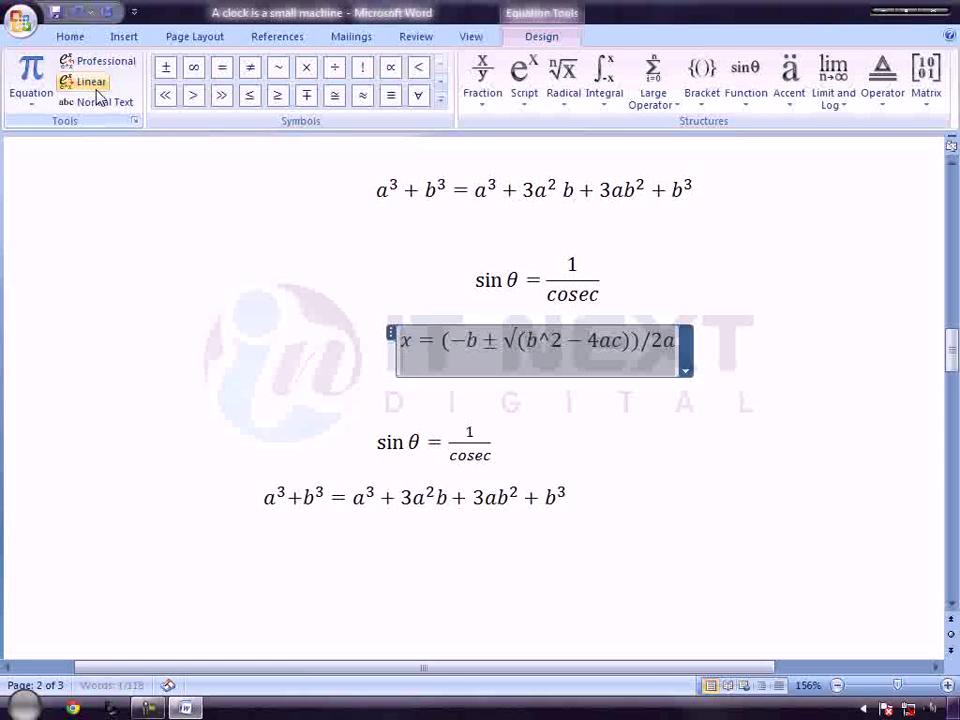
{"action": "left_click", "coordinate": [97, 103]}
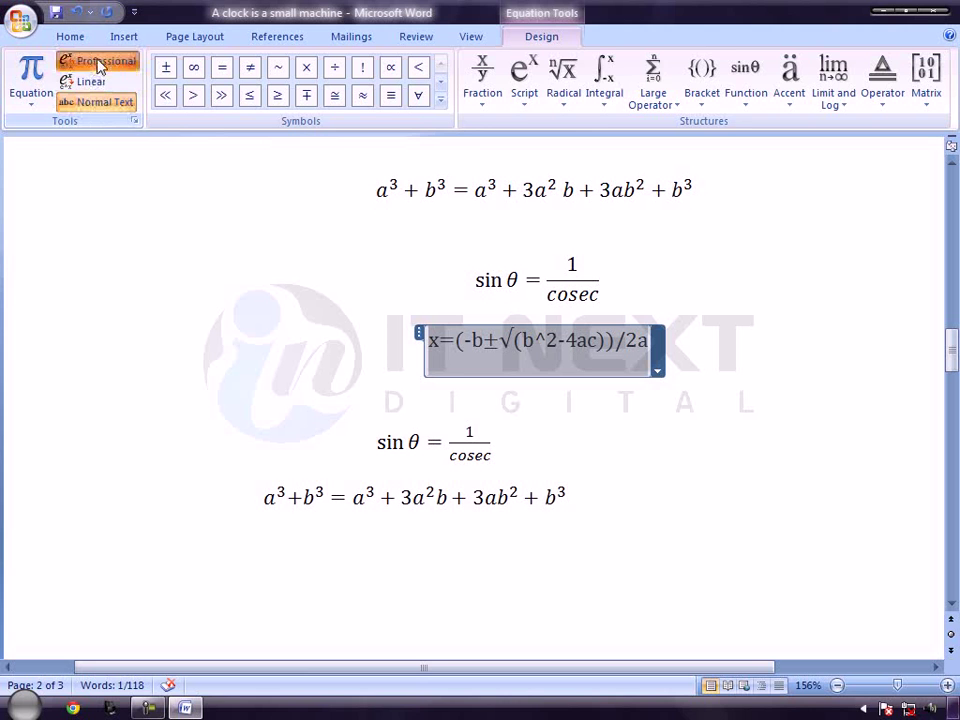
{"action": "left_click", "coordinate": [100, 98]}
{"action": "left_click", "coordinate": [97, 102]}
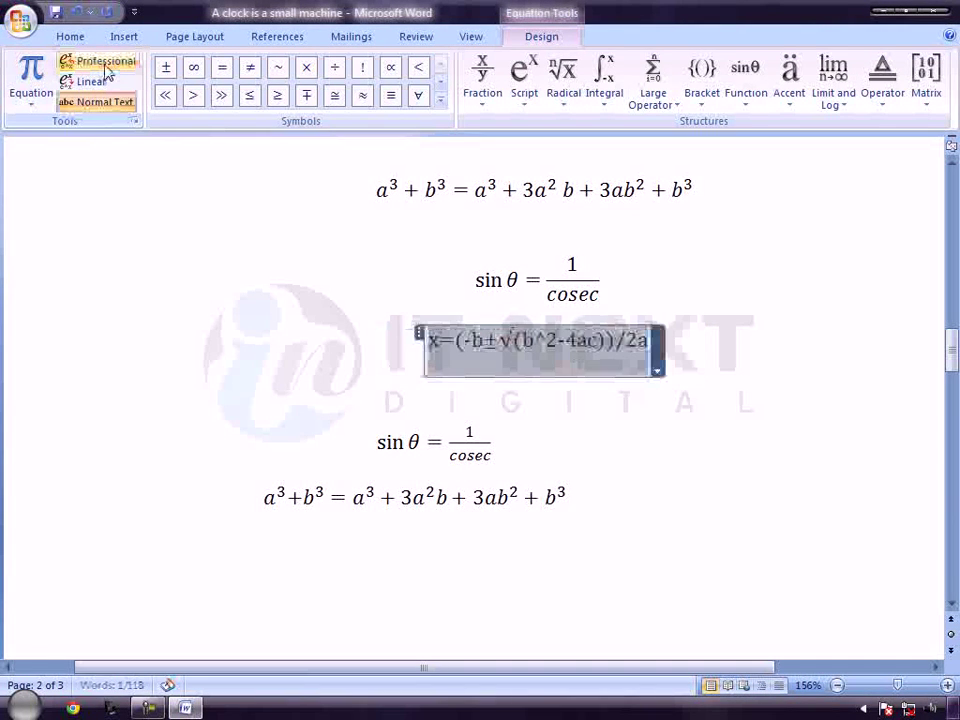
{"action": "left_click", "coordinate": [142, 140]}
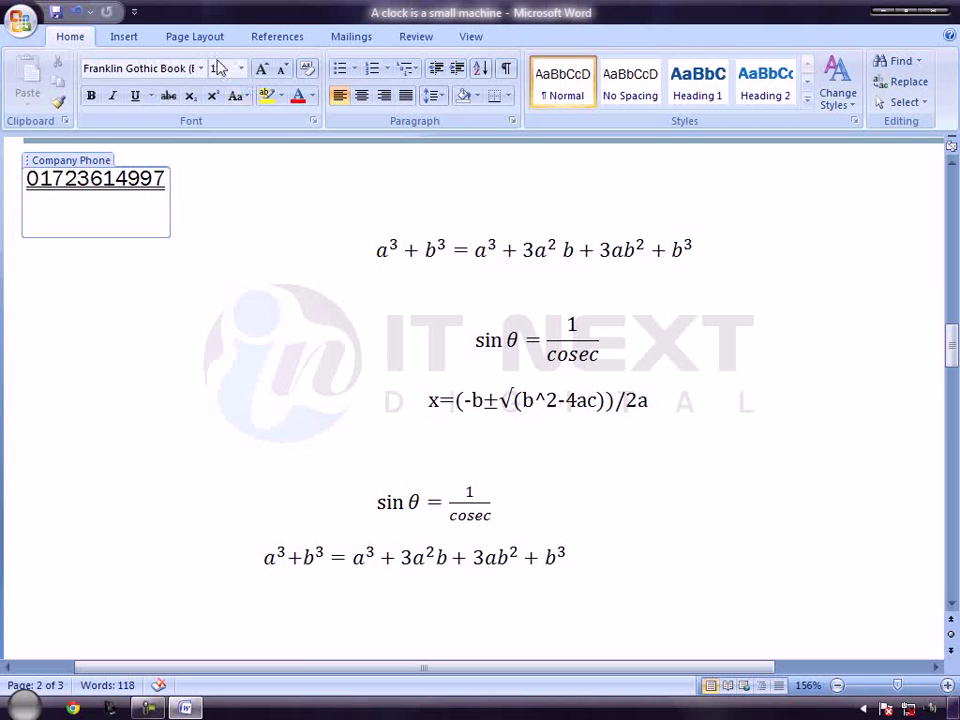
- Reselect the whole quadratic formula and bring up the built-in Equation gallery
{"action": "left_click", "coordinate": [499, 422]}
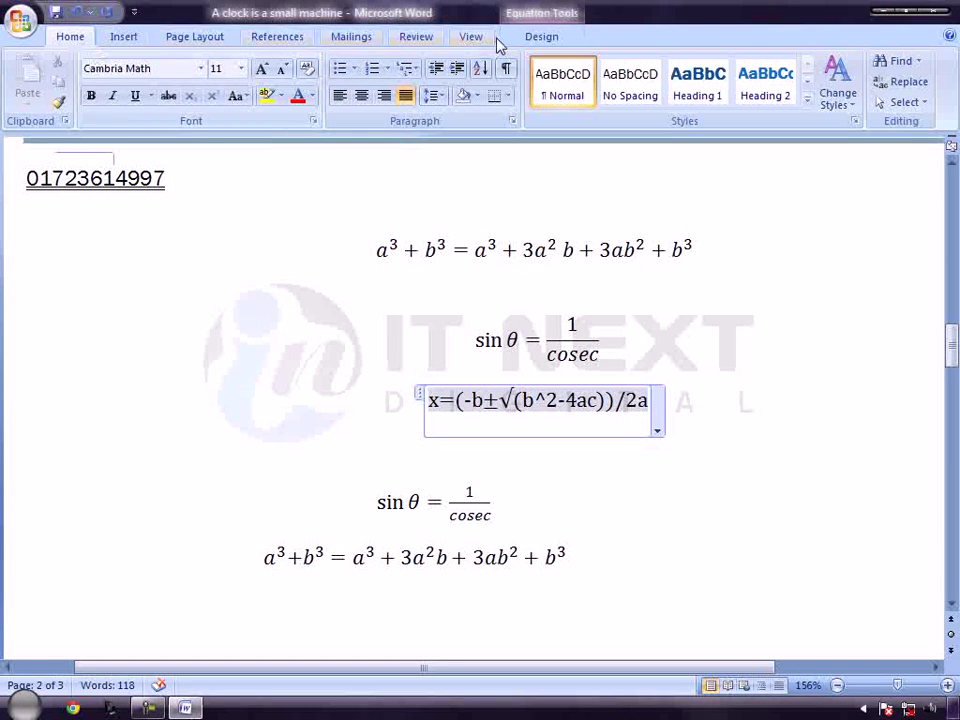
{"action": "left_click", "coordinate": [541, 36]}
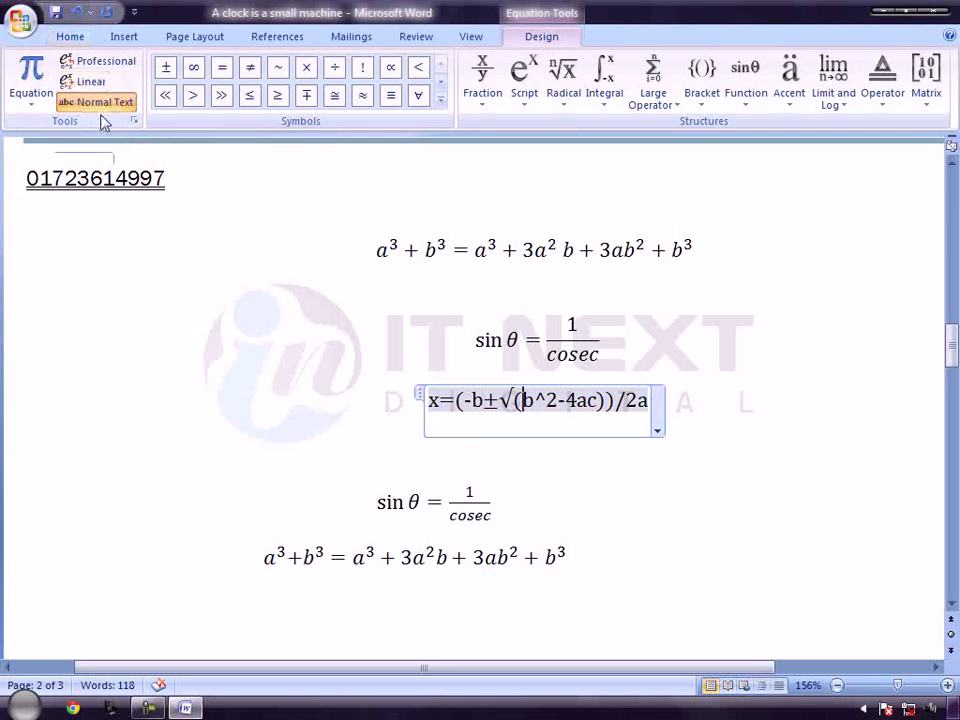
{"action": "left_click", "coordinate": [97, 62]}
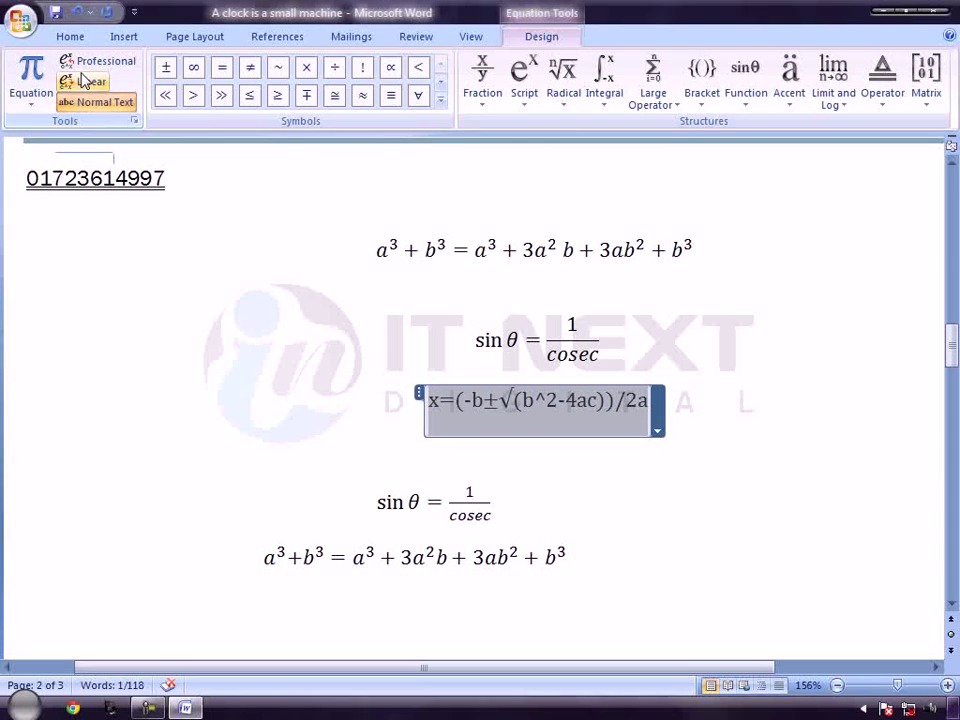
{"action": "left_click", "coordinate": [31, 95]}
- Replace the formula with Expansion of a Sum in linear form, then browse the Symbols, Matrix and Operator galleries
{"action": "left_click", "coordinate": [115, 388]}
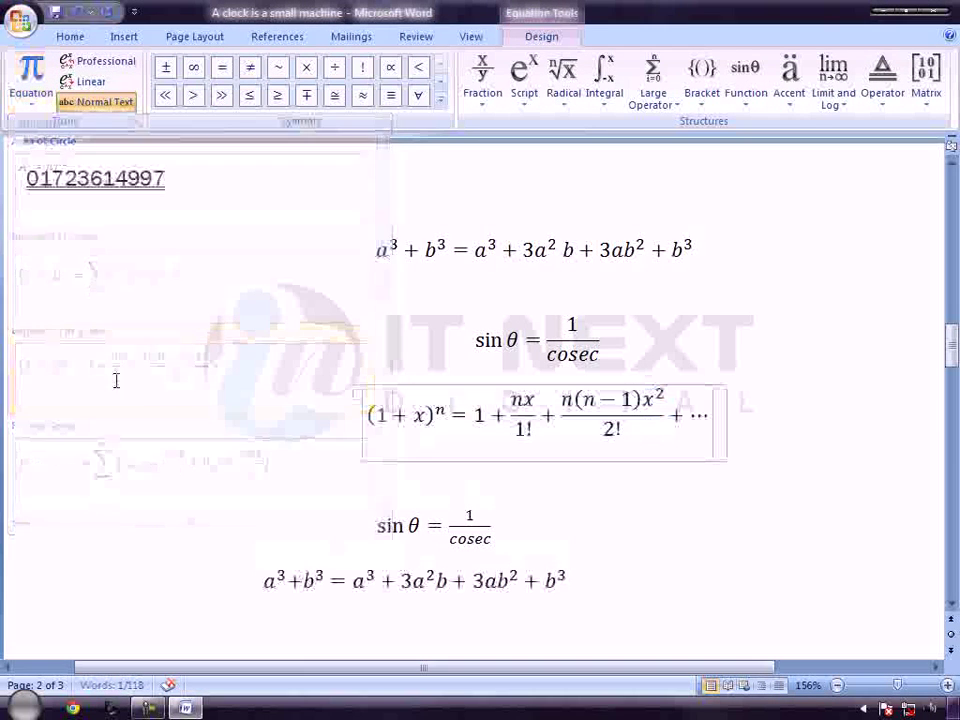
{"action": "left_click", "coordinate": [85, 84]}
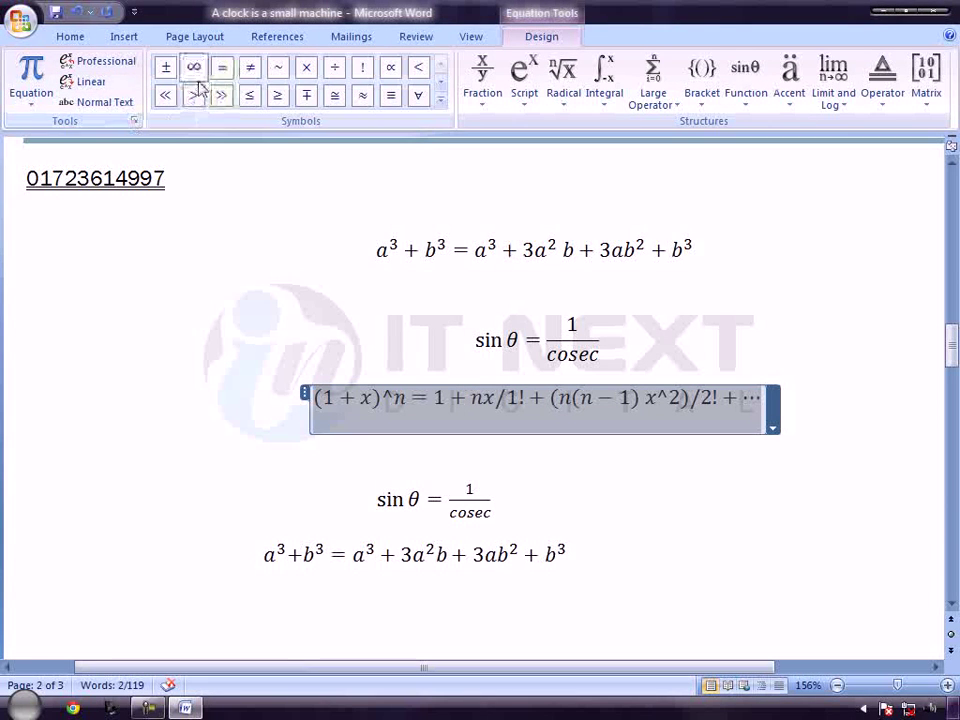
{"action": "left_click", "coordinate": [440, 99]}
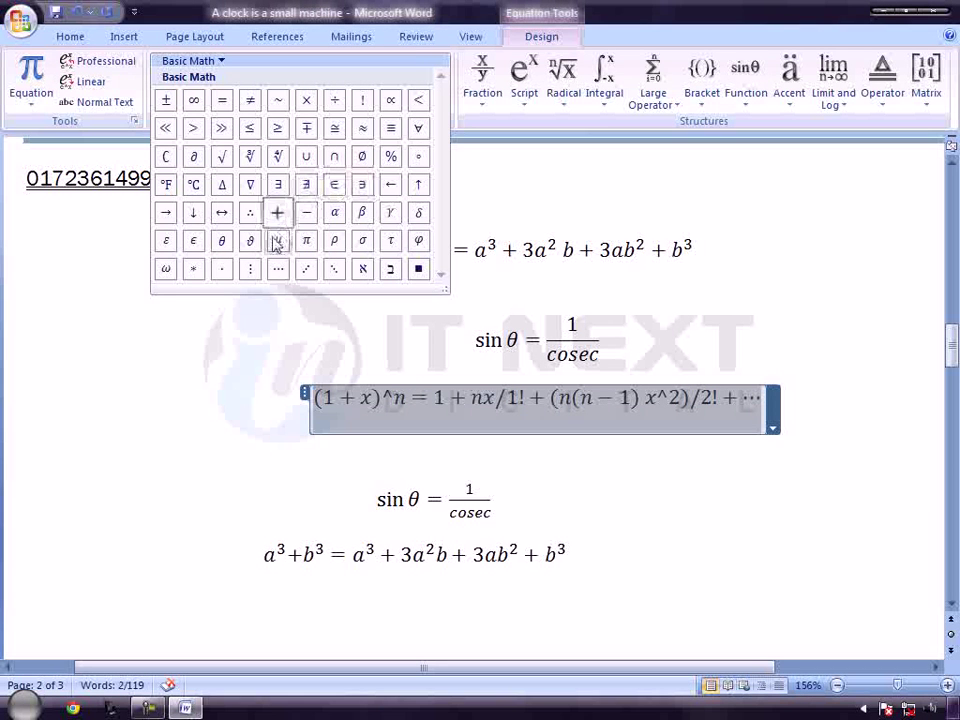
{"action": "left_click", "coordinate": [466, 278]}
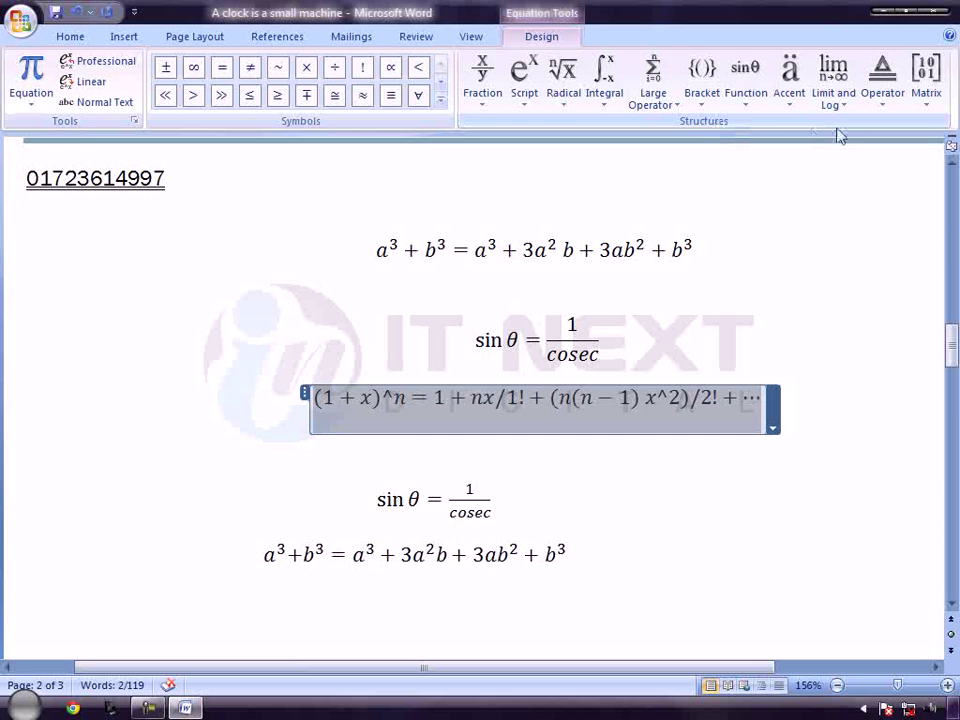
{"action": "left_click", "coordinate": [928, 92]}
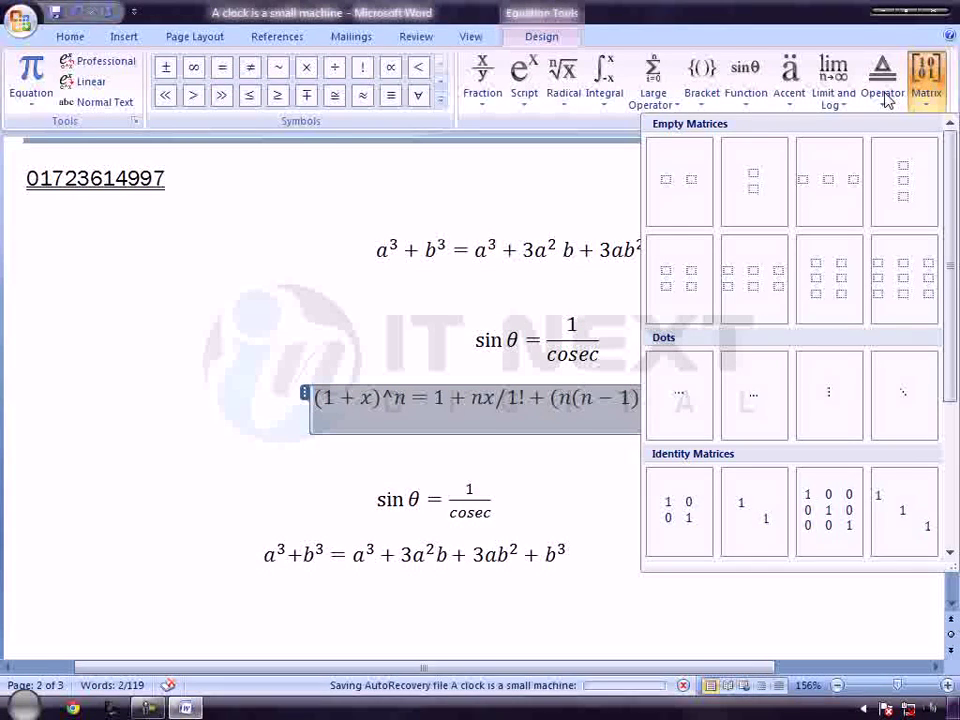
{"action": "left_click", "coordinate": [885, 95]}
{"action": "left_click", "coordinate": [895, 101]}
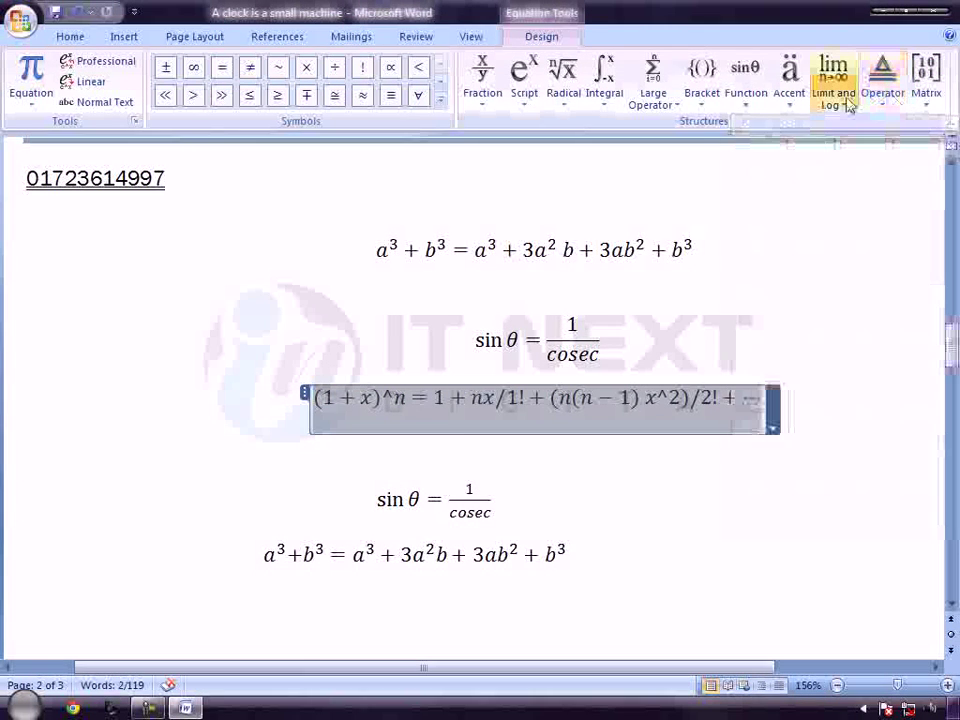